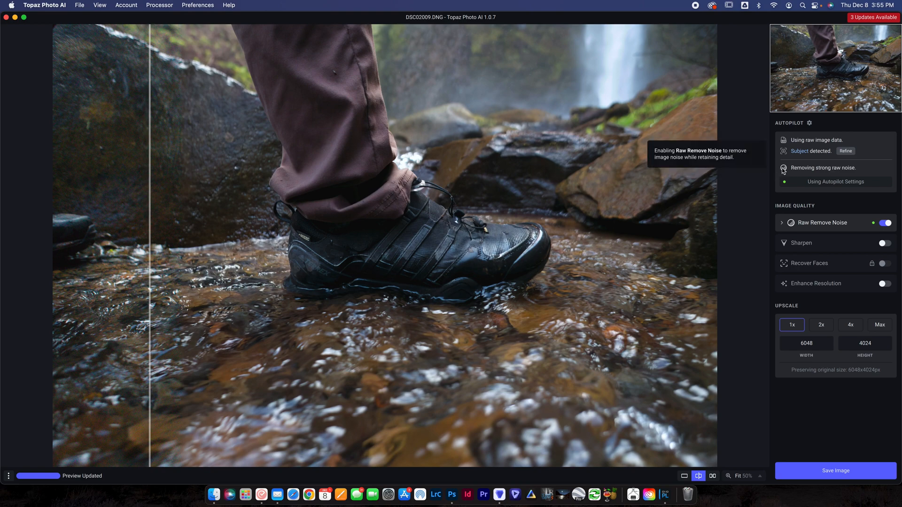
Step: Reveal Raw Remove Noise strength 30 and detail 26, then sweep the before/after split over the shoe
left_click(782, 223)
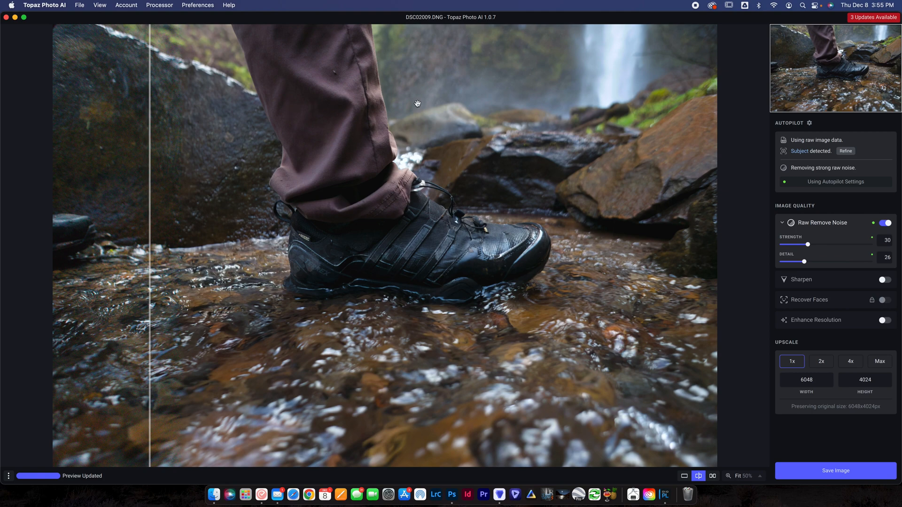
mouse_move(152, 202)
left_mouse_down()
mouse_move(541, 233)
mouse_move(193, 228)
mouse_move(461, 233)
left_mouse_up()
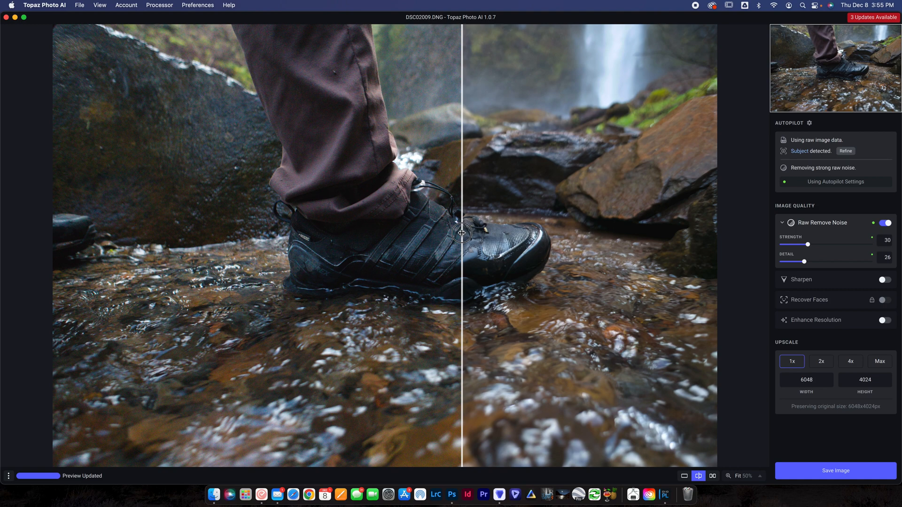
left_click_drag(462, 232, 455, 234)
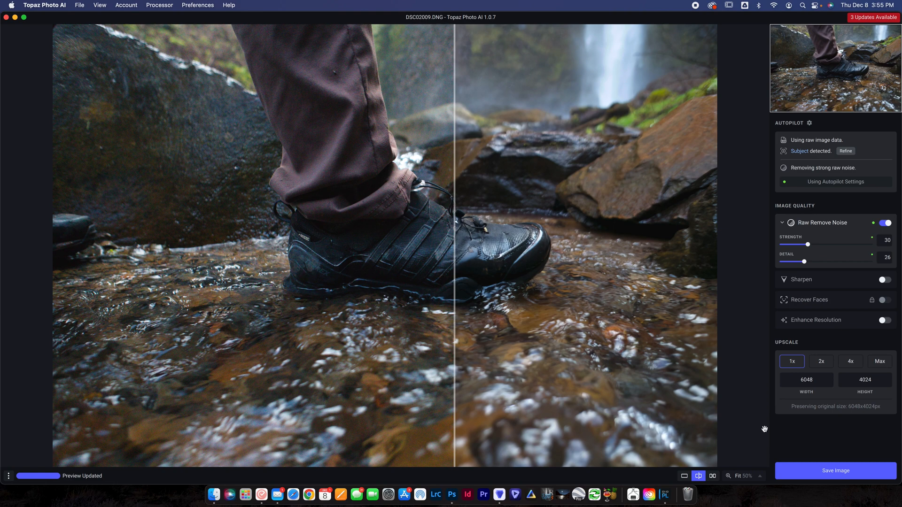
Step: Magnify the photo to 100% then 200% and centre the shoe's mesh and laces
left_click(760, 477)
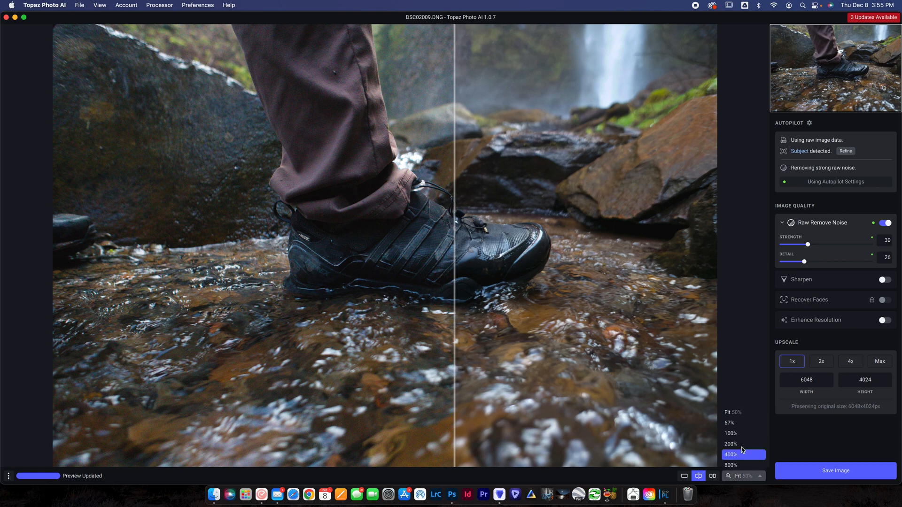
left_click(732, 435)
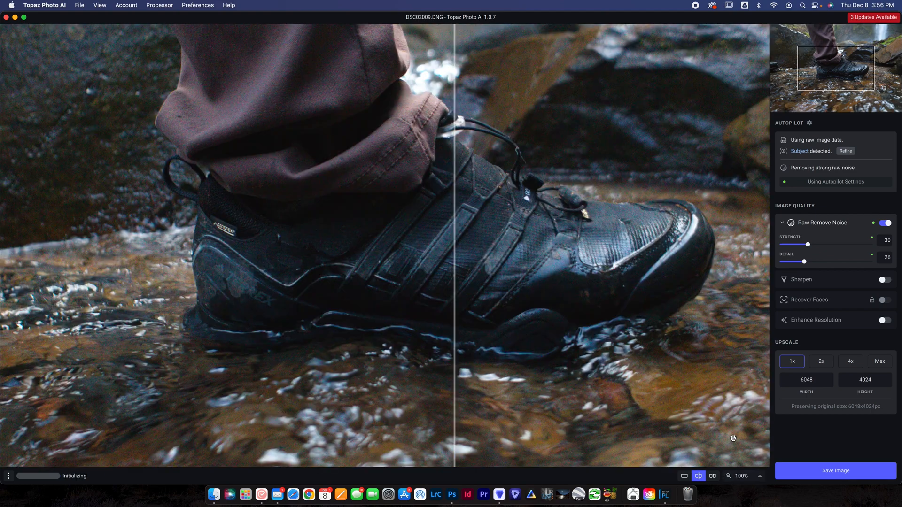
left_click(761, 477)
left_click(729, 444)
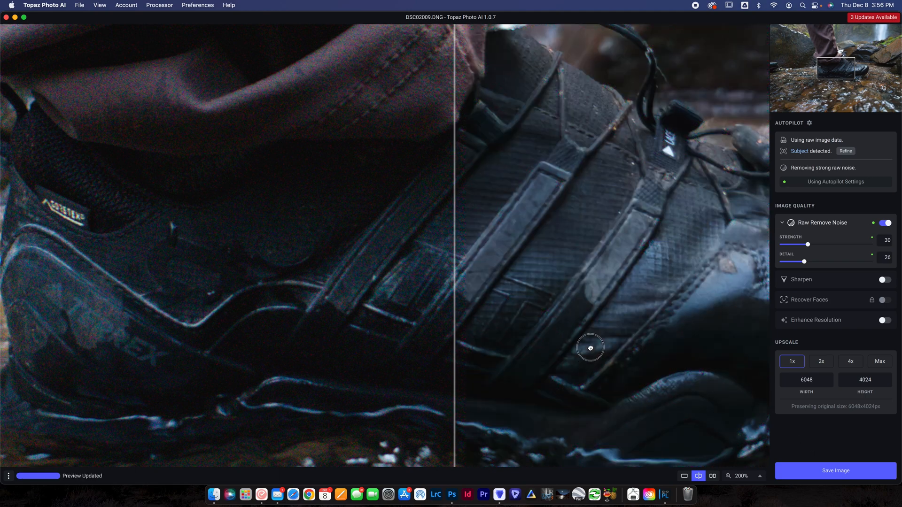
mouse_move(590, 349)
left_mouse_down()
mouse_move(491, 370)
mouse_move(611, 374)
left_mouse_up()
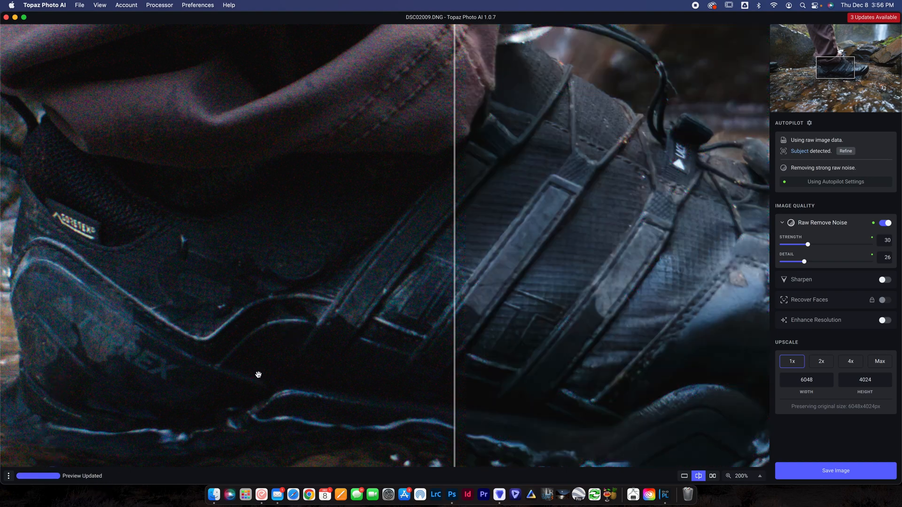
Step: Compare original and denoised shoe detail with the split divider and briefly side by side
mouse_move(454, 297)
left_mouse_down()
mouse_move(386, 281)
mouse_move(251, 281)
left_mouse_up()
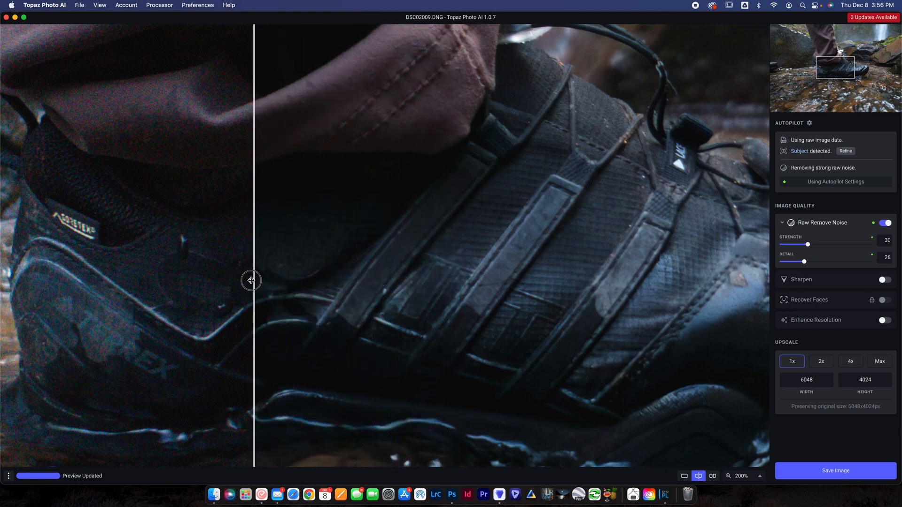
mouse_move(251, 280)
left_mouse_down()
mouse_move(545, 289)
mouse_move(392, 285)
left_mouse_up()
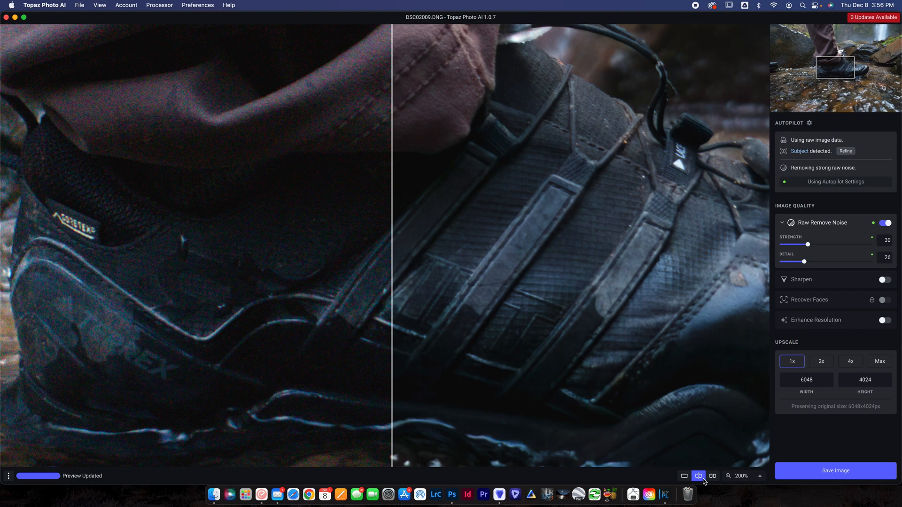
left_click(712, 476)
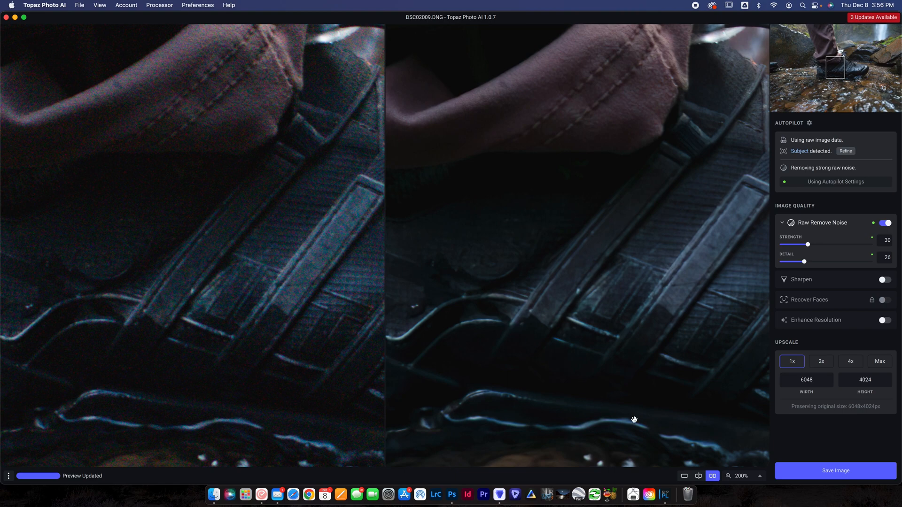
left_click(698, 477)
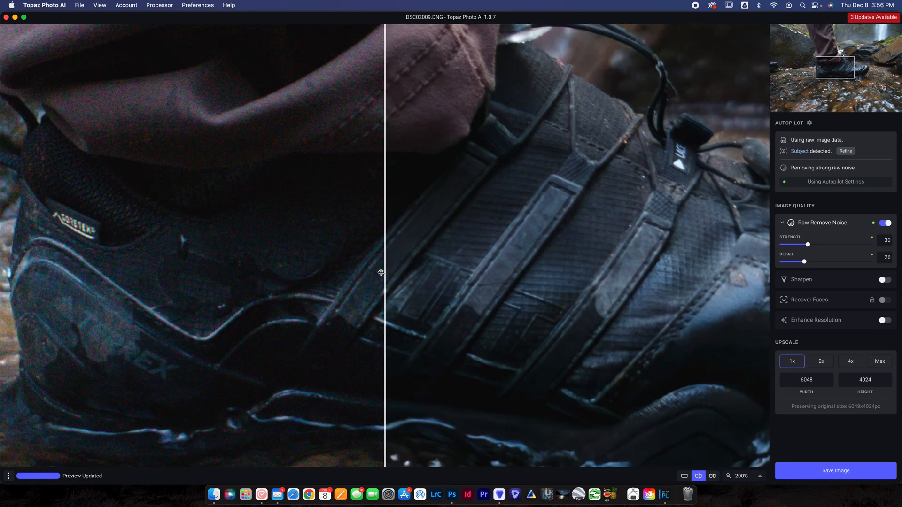
mouse_move(386, 271)
left_mouse_down()
mouse_move(582, 288)
mouse_move(391, 264)
left_mouse_up()
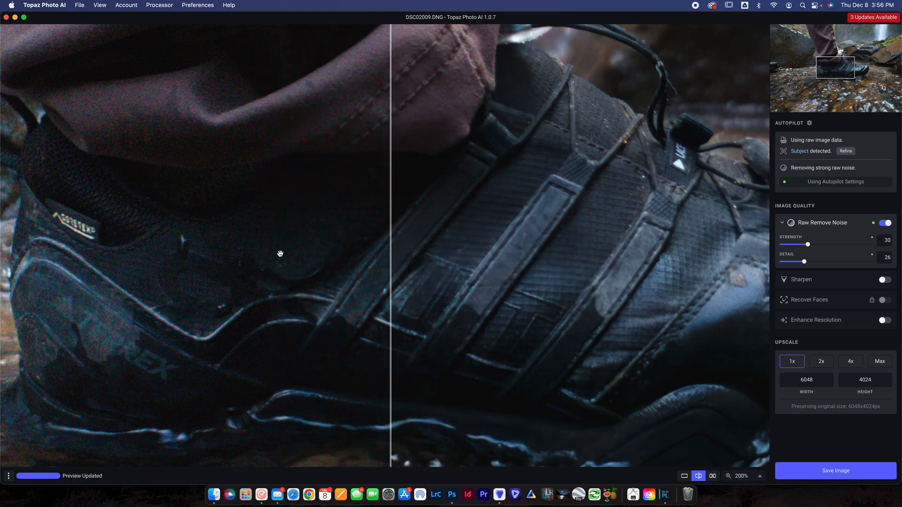
mouse_move(392, 229)
left_mouse_down()
mouse_move(583, 249)
mouse_move(350, 261)
left_mouse_up()
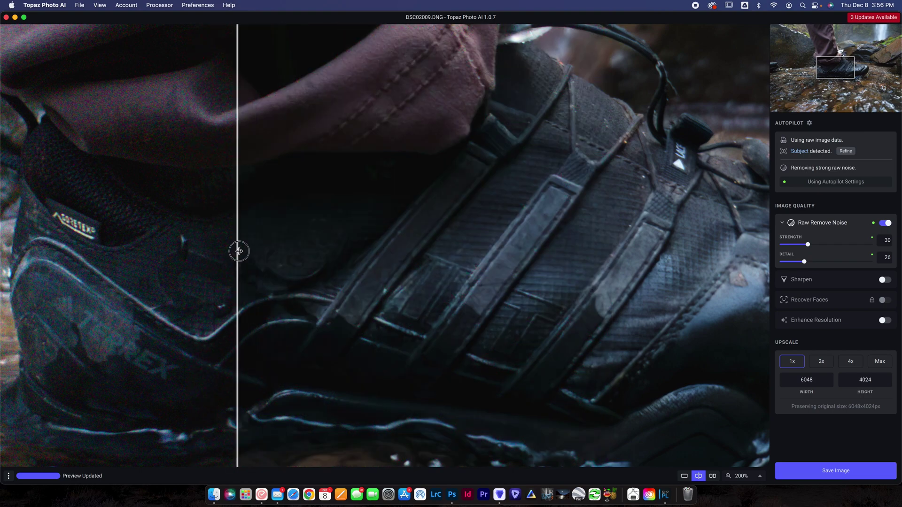
Step: Preview Sharpen on the shoe against the original, then switch it off again
left_click(825, 280)
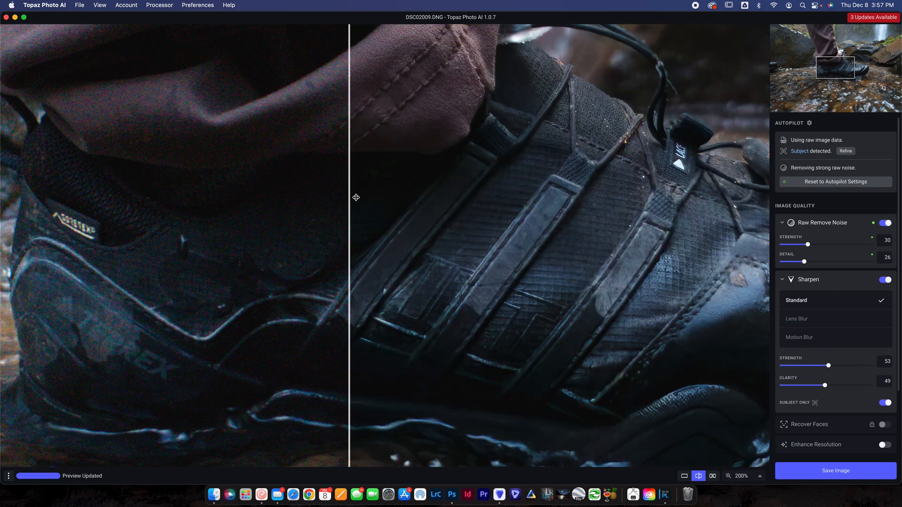
mouse_move(350, 198)
left_mouse_down()
mouse_move(295, 176)
mouse_move(339, 158)
left_mouse_up()
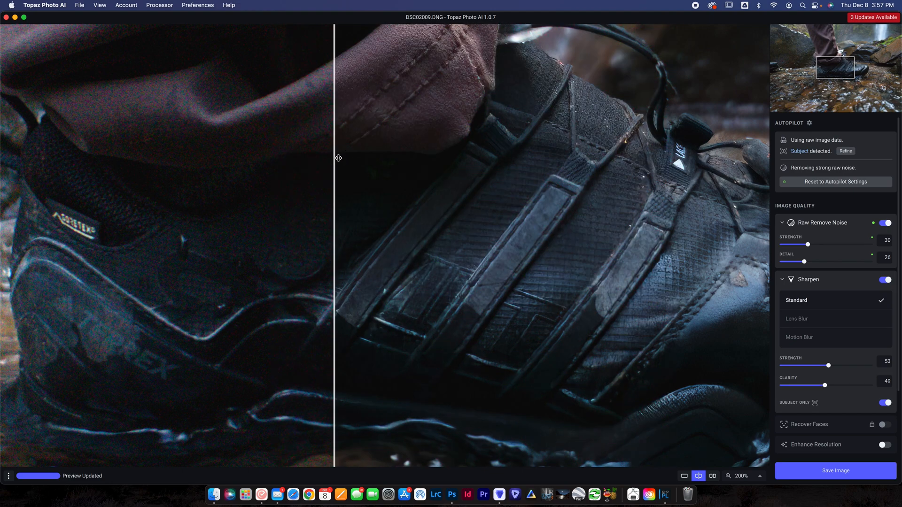
left_click(886, 280)
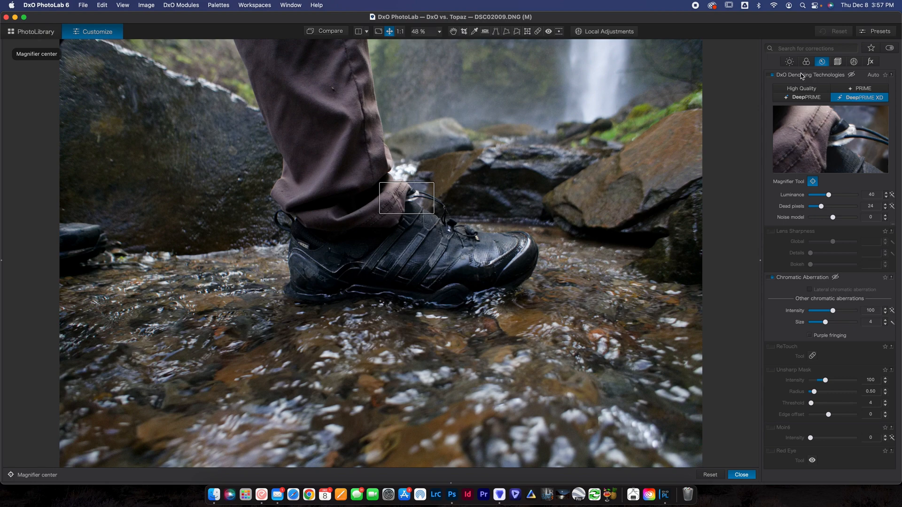
left_click(790, 62)
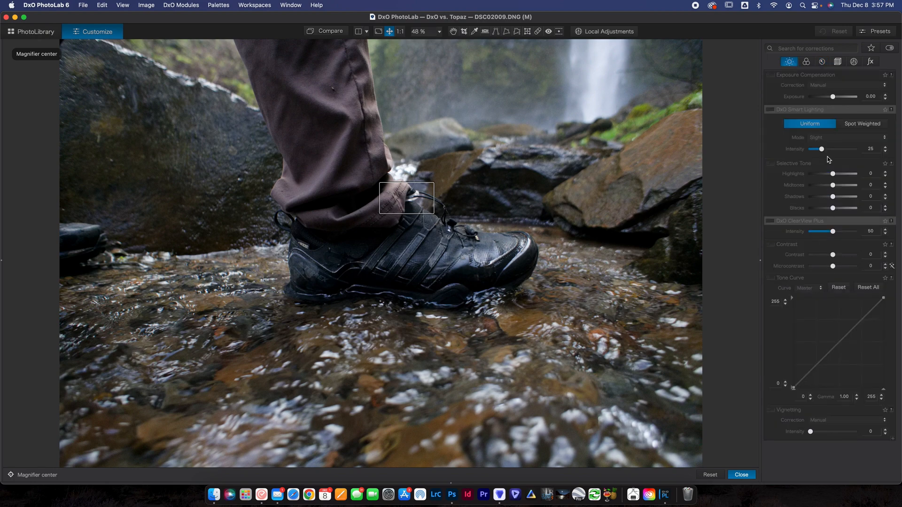
left_click(823, 63)
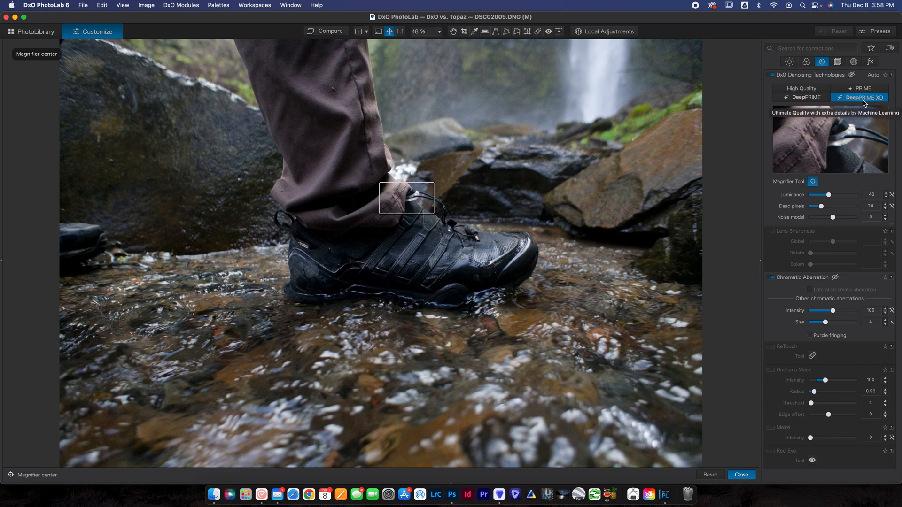
scroll(819, 370, "down", 1)
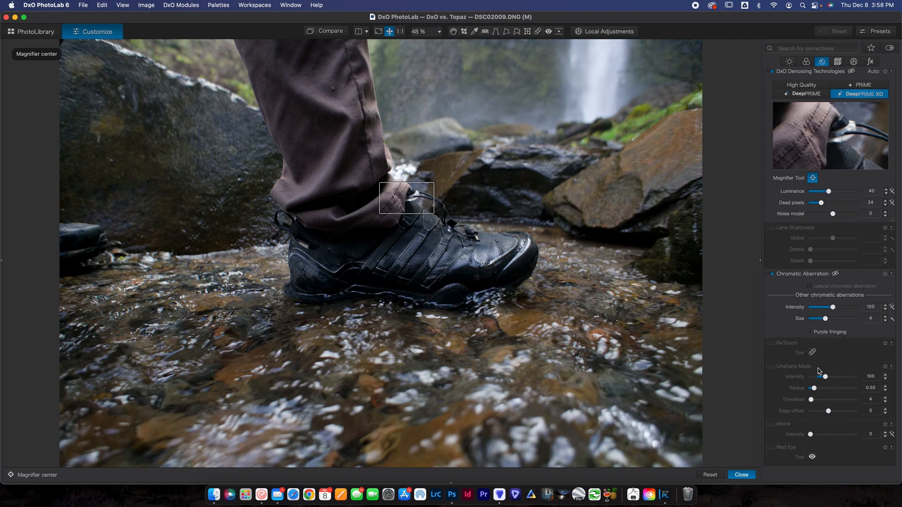
scroll(819, 370, "up", 1)
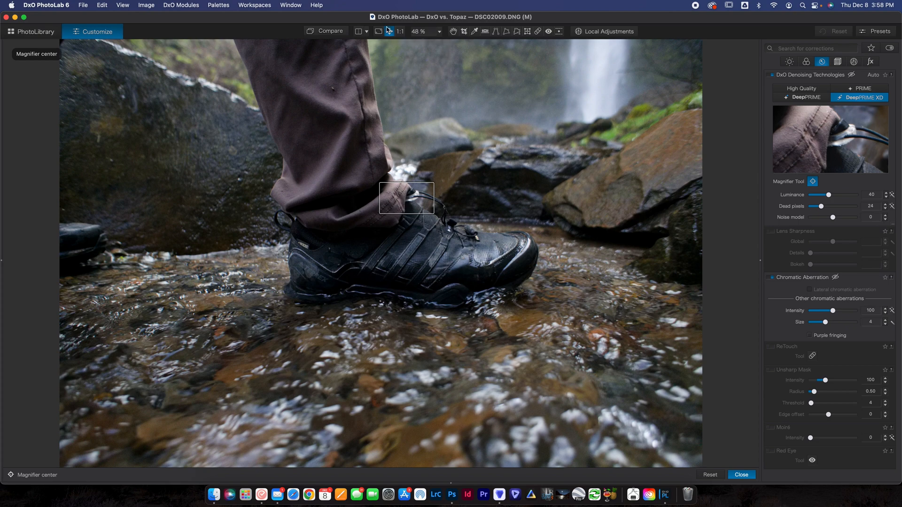
Step: View the shoe at 200% and place the denoise preview magnifier over its logo
left_click(439, 31)
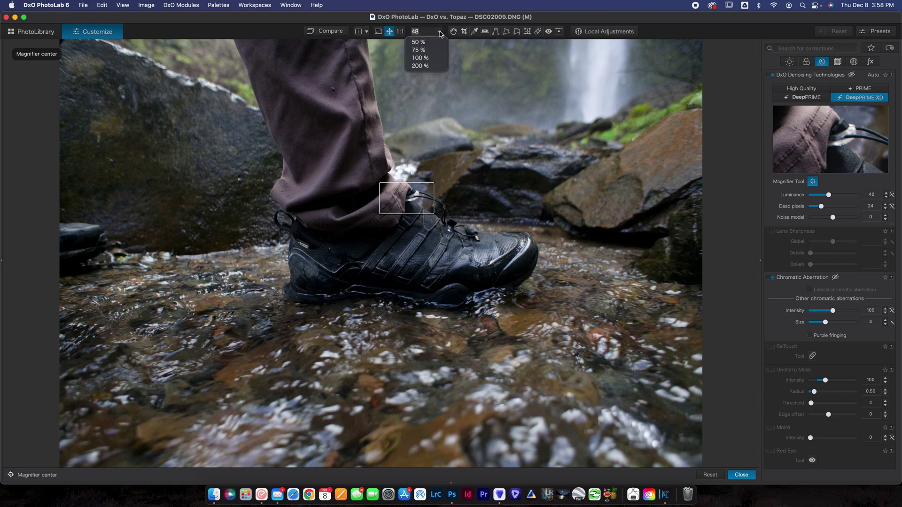
left_click(421, 57)
left_click(420, 65)
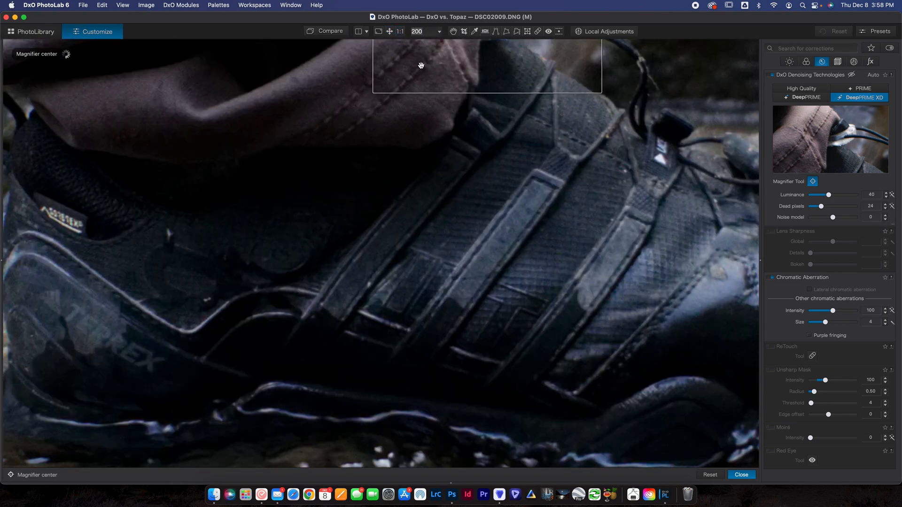
left_click(814, 182)
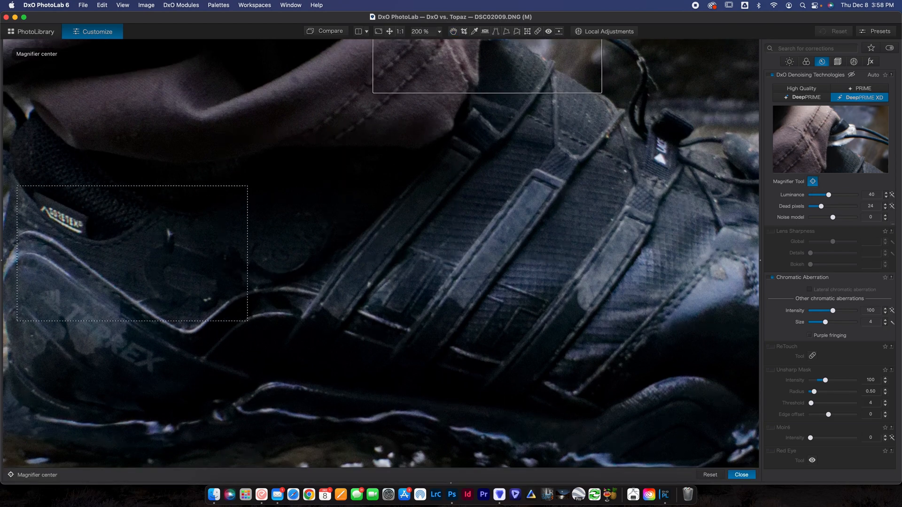
left_click(130, 255)
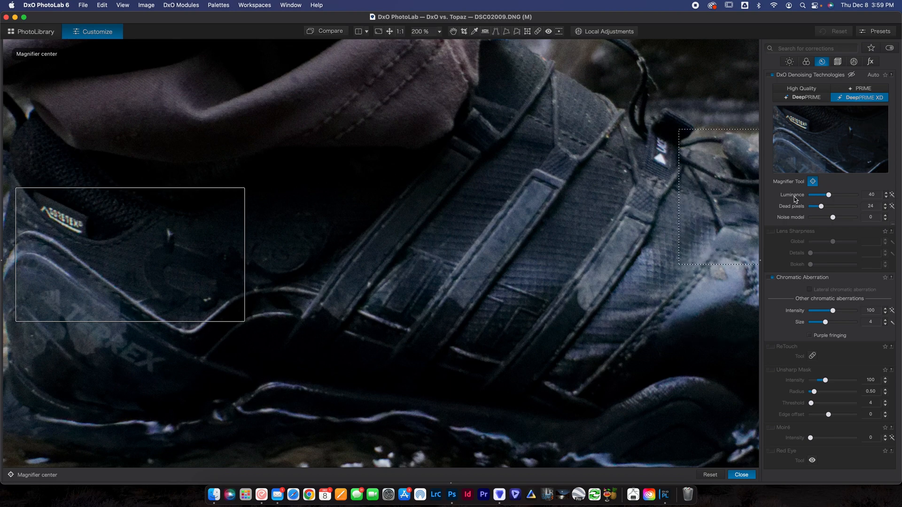
Step: Try maximum luminance and zero dead-pixel correction, then restore them to 40 and 24
left_click(893, 195)
left_click(894, 206)
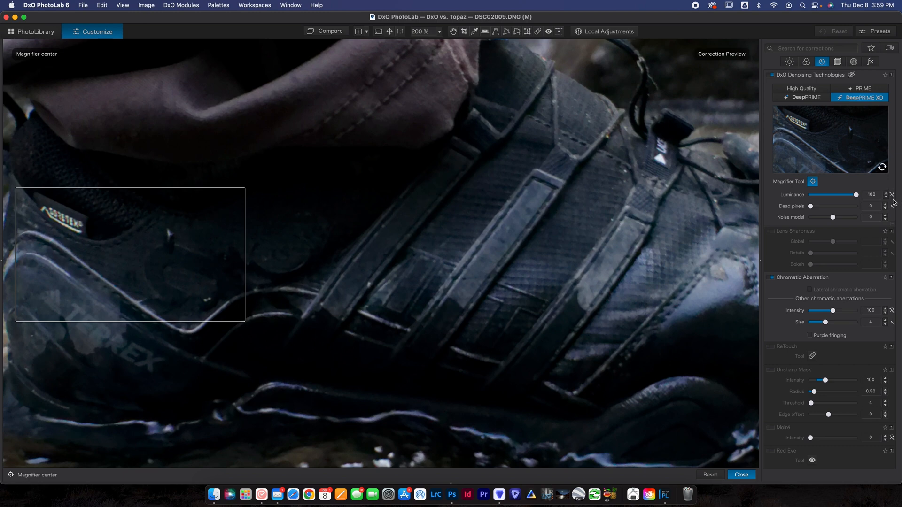
left_click(892, 196)
left_click(892, 207)
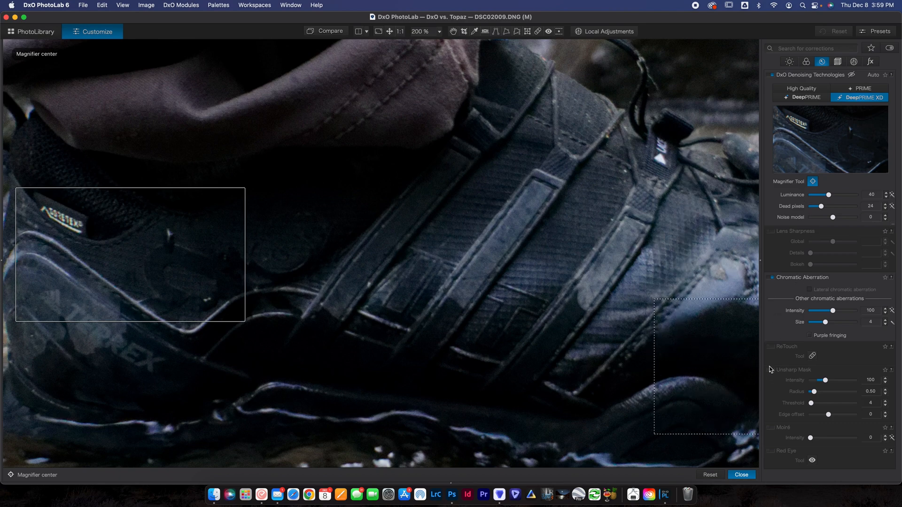
Step: Enable chromatic aberration at size 7, try Unsharp Mask on and off, then switch denoising off
left_click(773, 278)
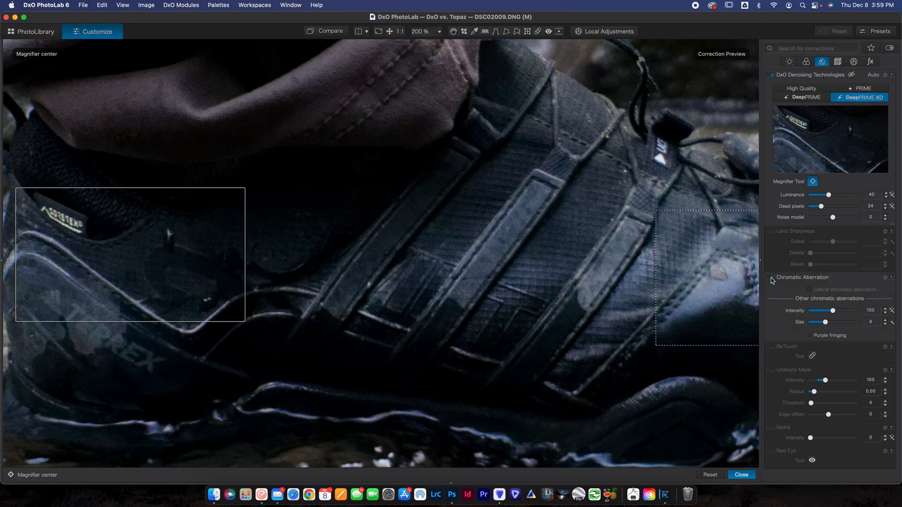
left_click(892, 323)
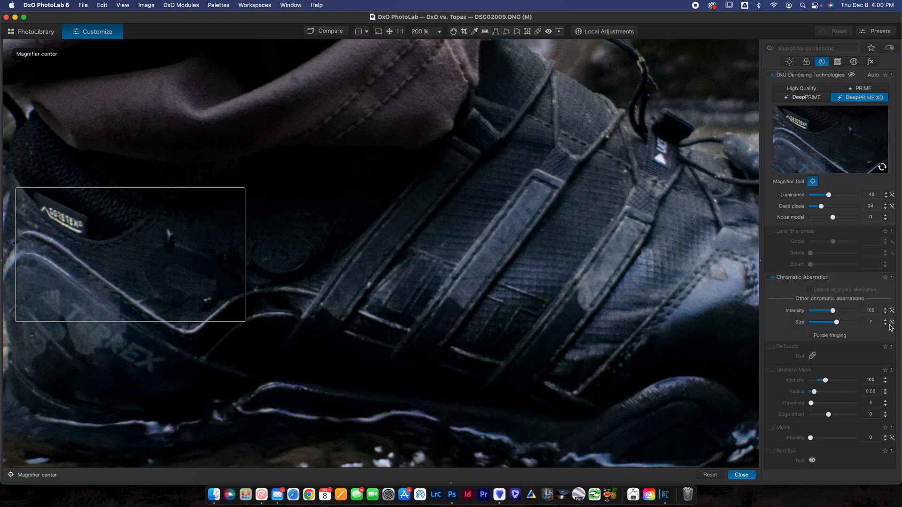
left_click(773, 371)
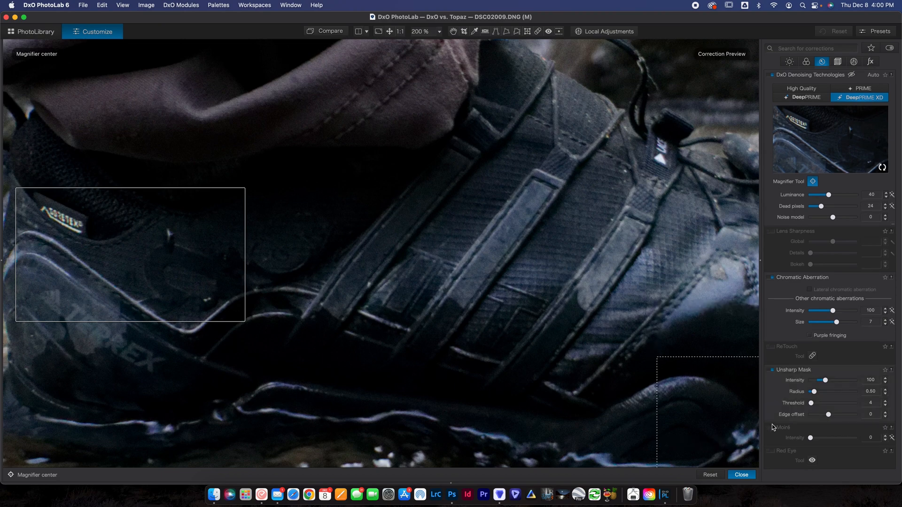
left_click(772, 371)
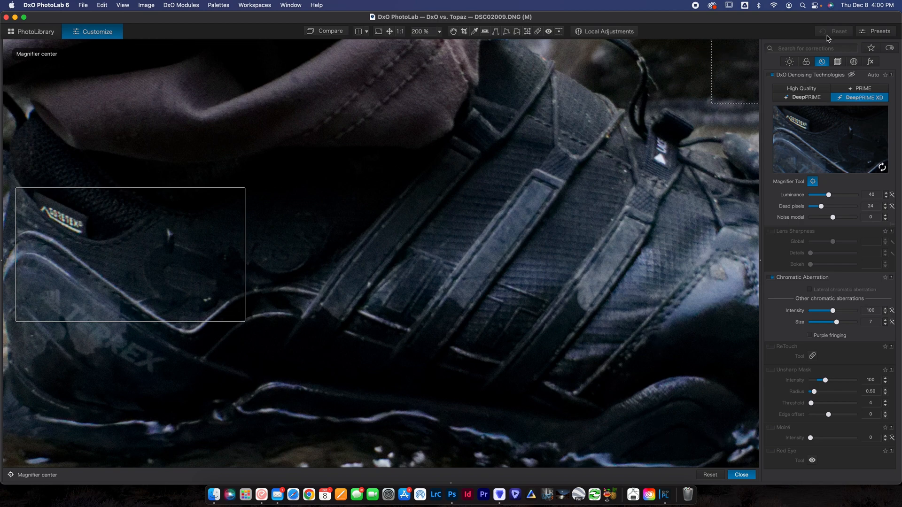
left_click(771, 75)
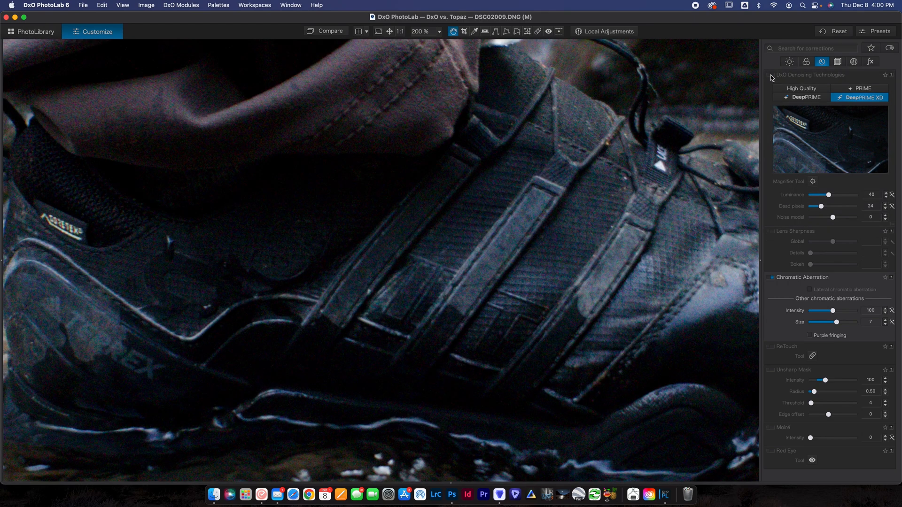
Step: Turn DeepPRIME XD denoising back on
left_click(770, 75)
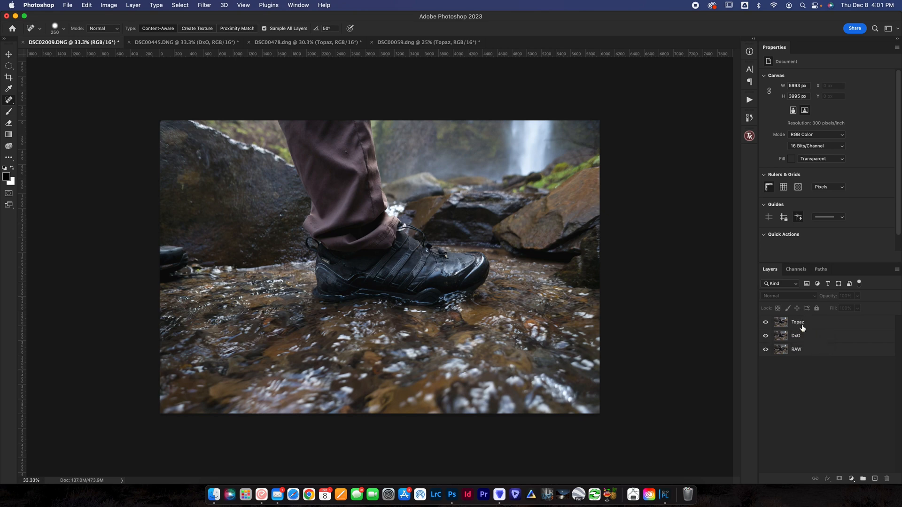
Step: Zoom to 200% on the shoe with the Topaz and DxO layers hidden to show RAW
key("ctrl+plus")
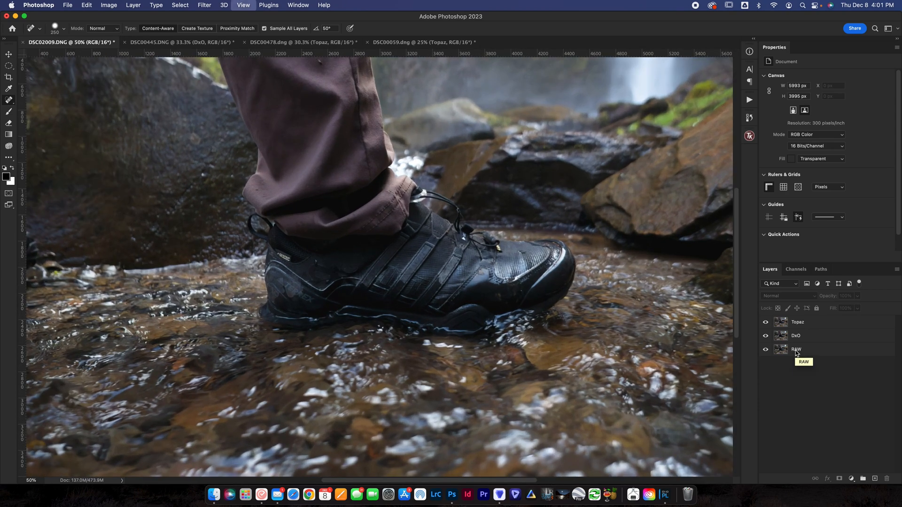
key("super+plus")
left_click_drag(767, 323, 766, 336)
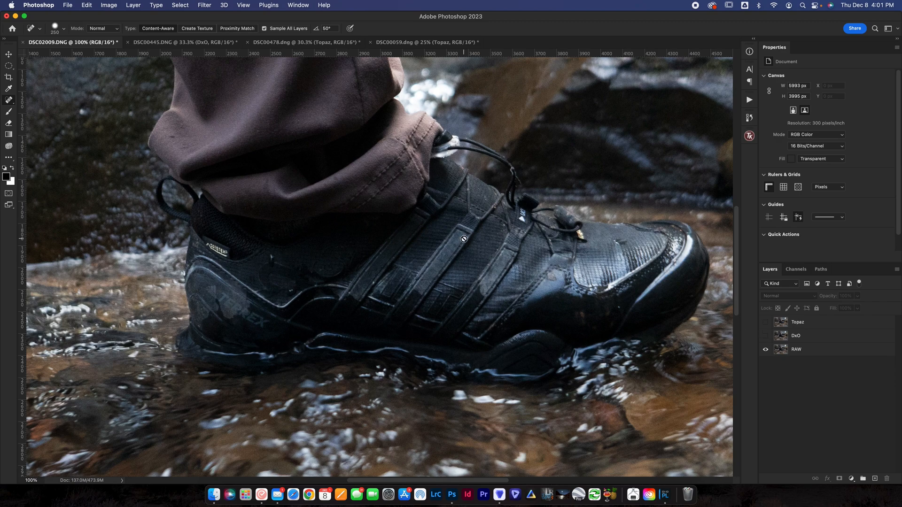
key("super+plus")
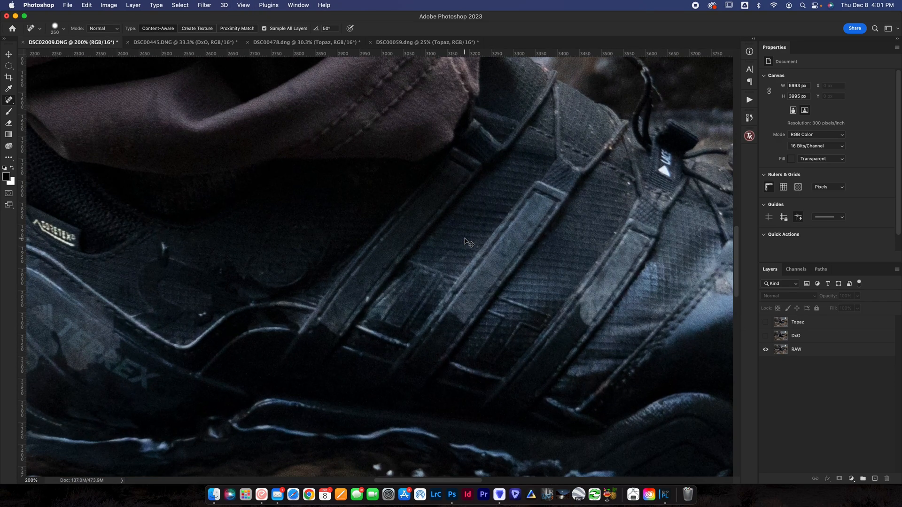
left_click_drag(536, 210, 286, 412)
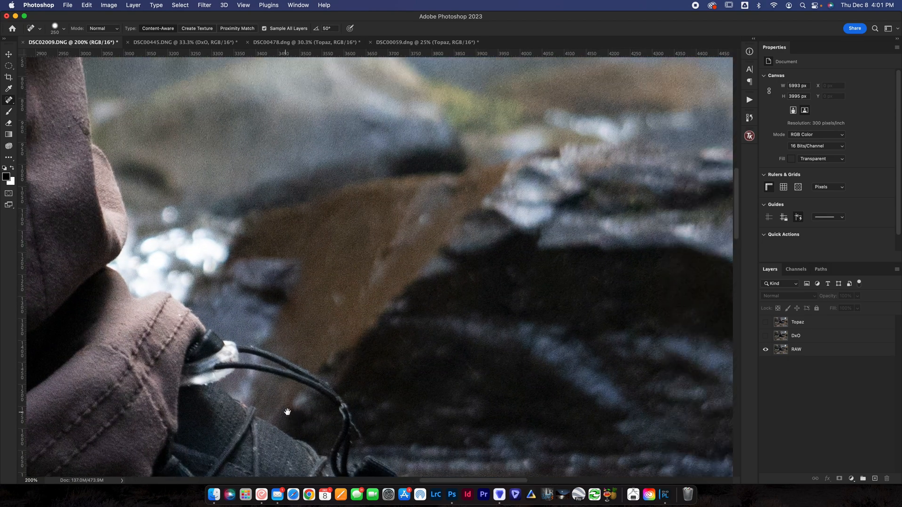
Step: Toggle the DxO layer against RAW on the front of the shoe, leaving it hidden
left_click(766, 336)
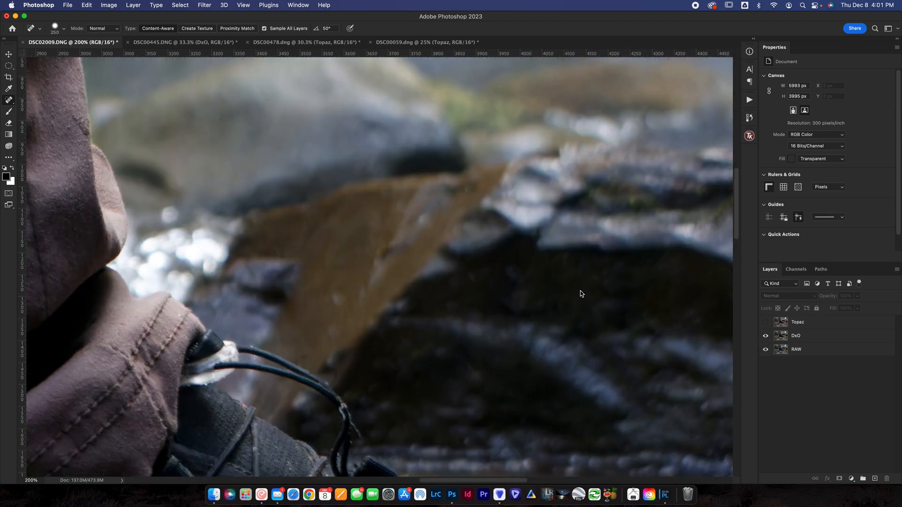
mouse_move(452, 296)
left_mouse_down()
mouse_move(501, 114)
mouse_move(519, 149)
left_mouse_up()
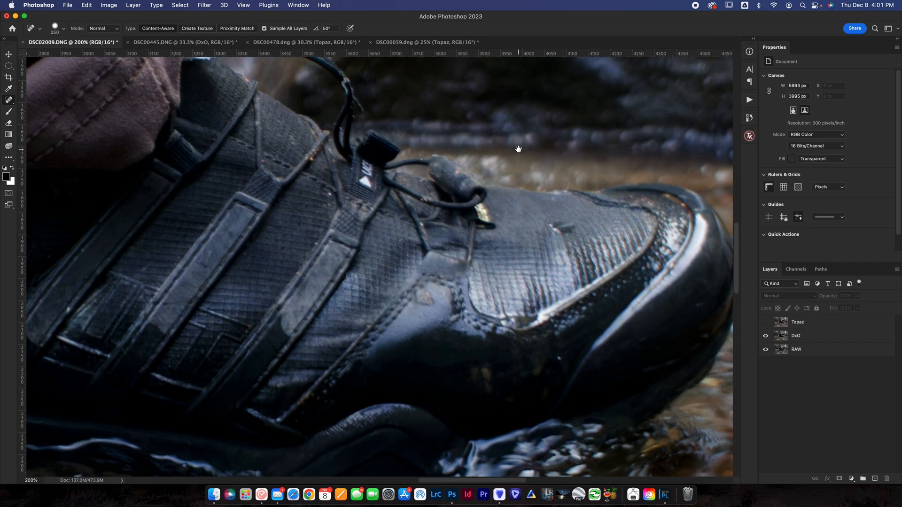
scroll(518, 149, "down", 3)
scroll(532, 152, "up", 1)
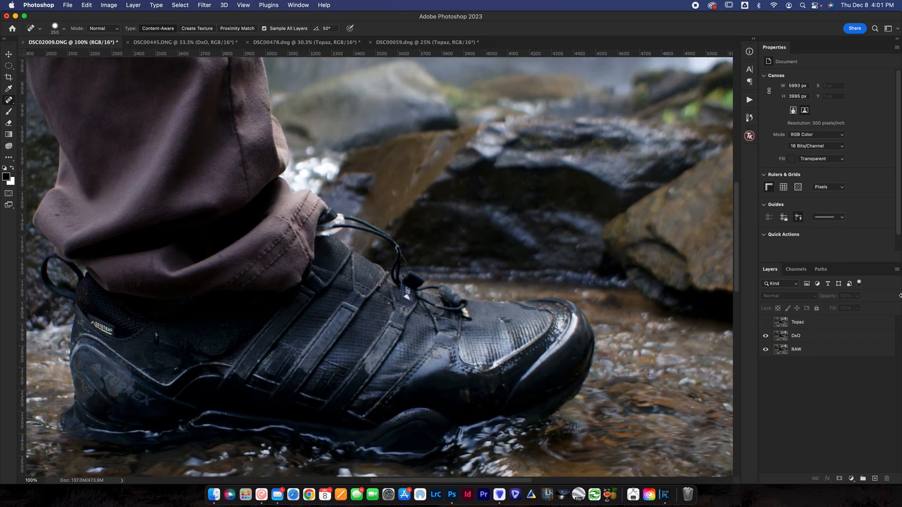
left_click(767, 336)
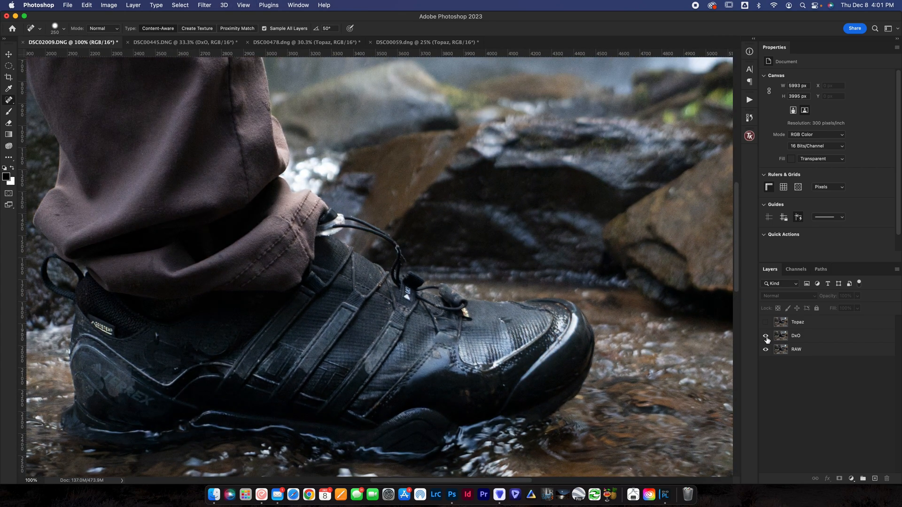
left_click(766, 337)
left_click(766, 336)
left_click(766, 336)
scroll(522, 184, "up", 10)
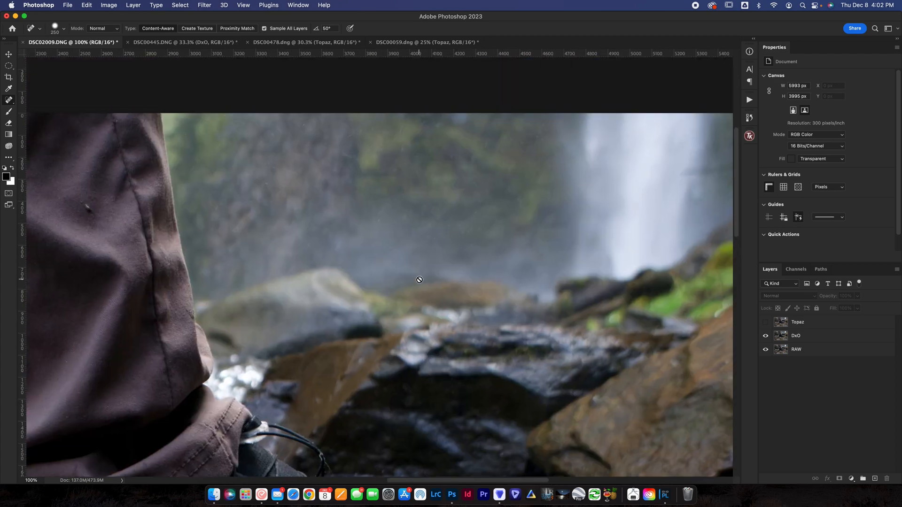
scroll(419, 280, "down", 5)
scroll(419, 280, "down", 5)
scroll(430, 225, "down", 5)
scroll(430, 225, "down", 3)
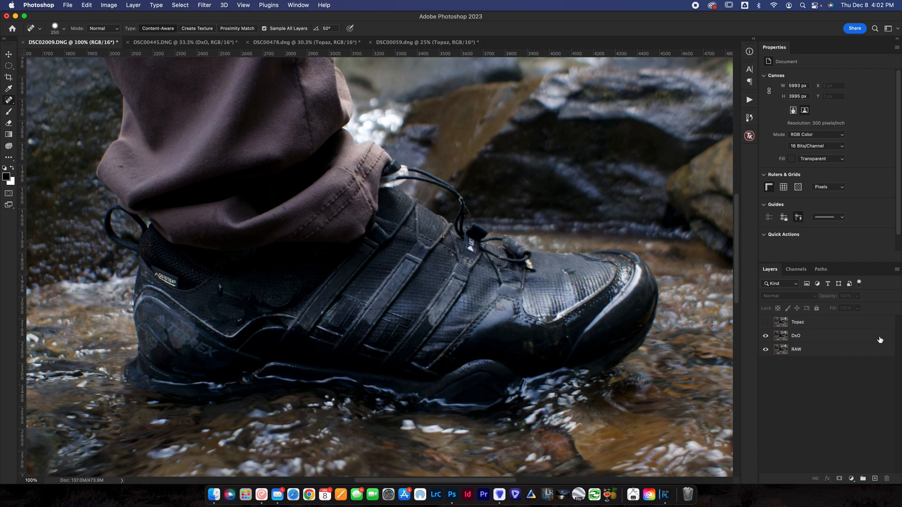
left_click(765, 336)
Step: Toggle the Topaz layer against RAW, then show all three layers at 200%
left_click(766, 323)
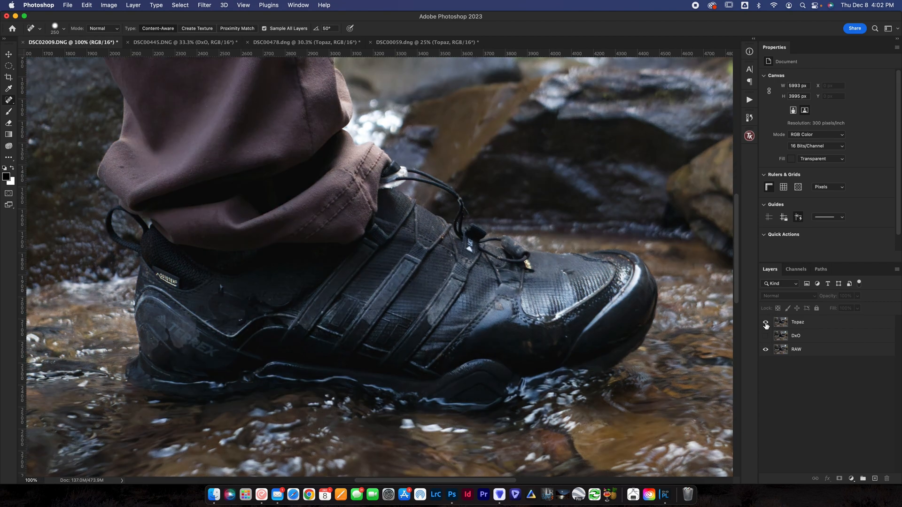
scroll(574, 405, "up", 5)
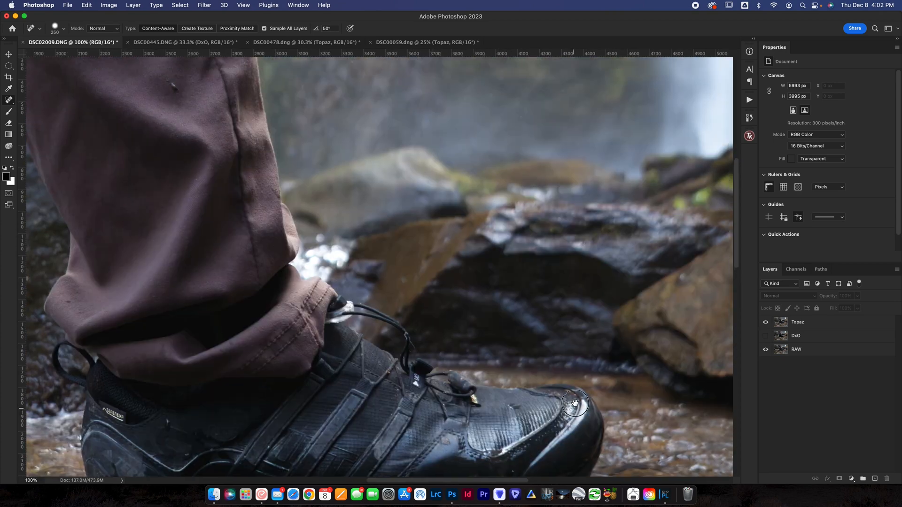
left_click(766, 323)
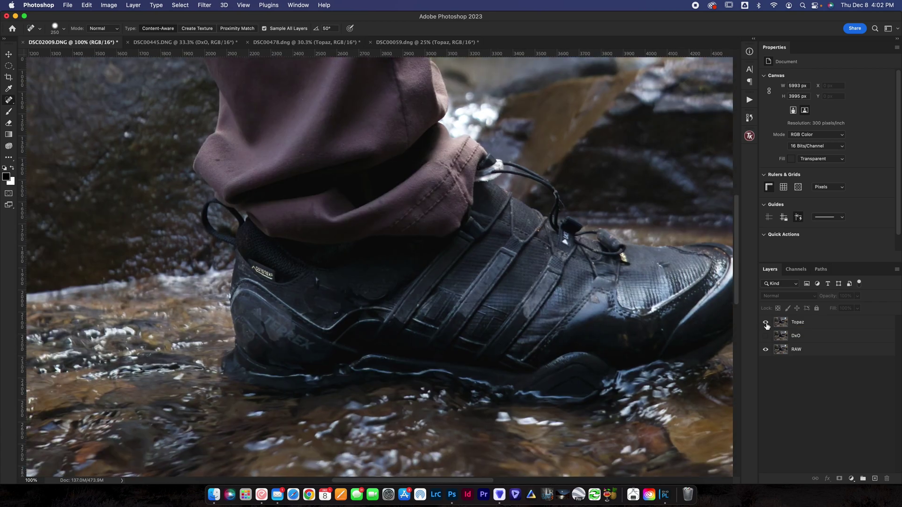
left_click(766, 324)
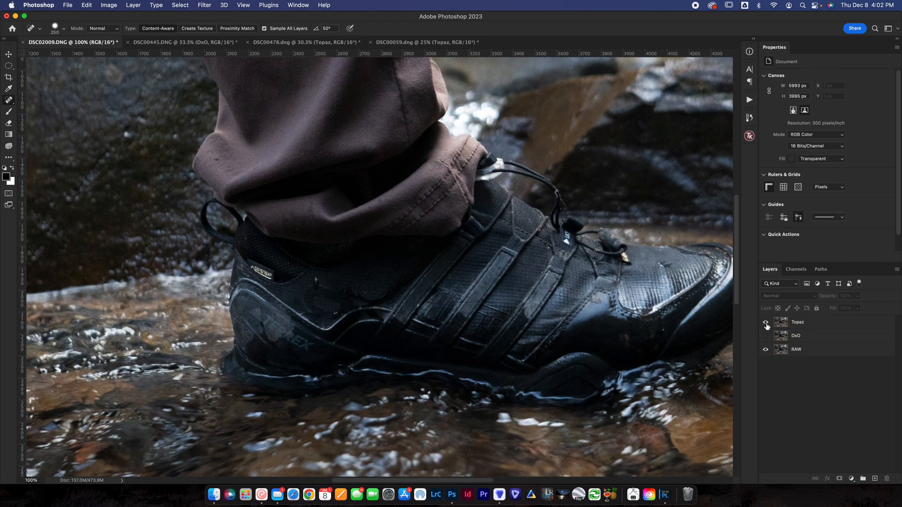
left_click(766, 323)
left_click(767, 323)
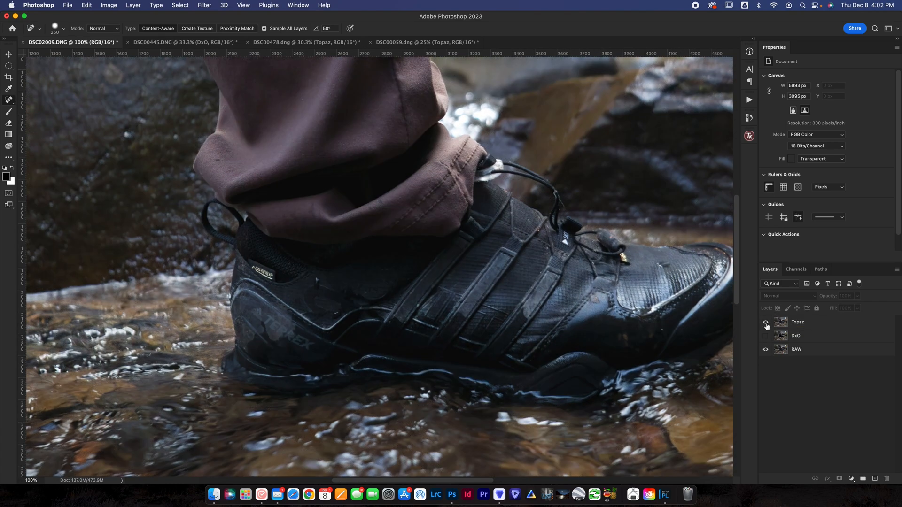
left_click(766, 336)
key("super+plus")
Step: Toggle the Topaz layer against DxO on the shoe's laces and toe at full size
left_click_drag(423, 281, 494, 268)
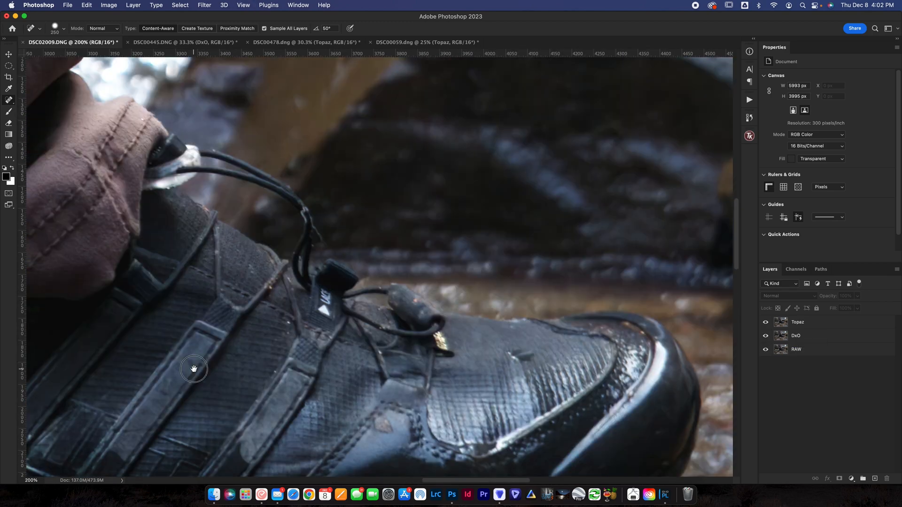
left_click(766, 323)
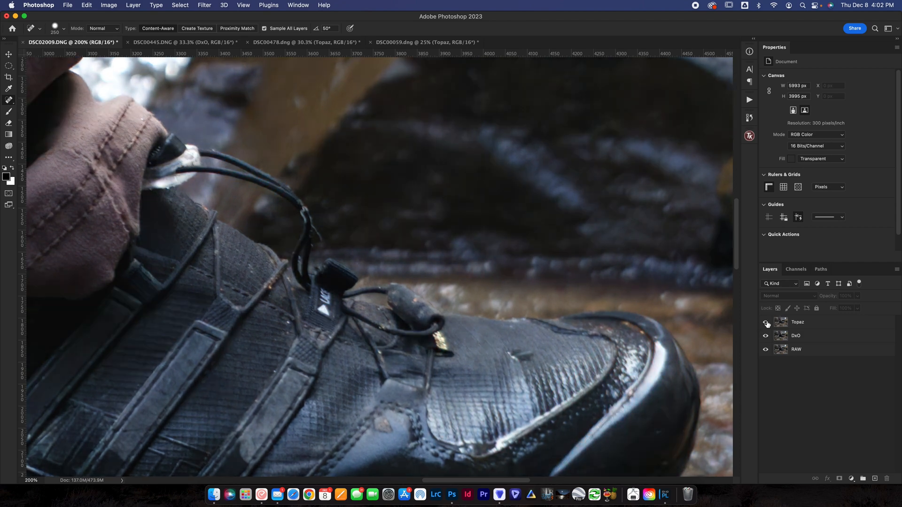
key("super+minus")
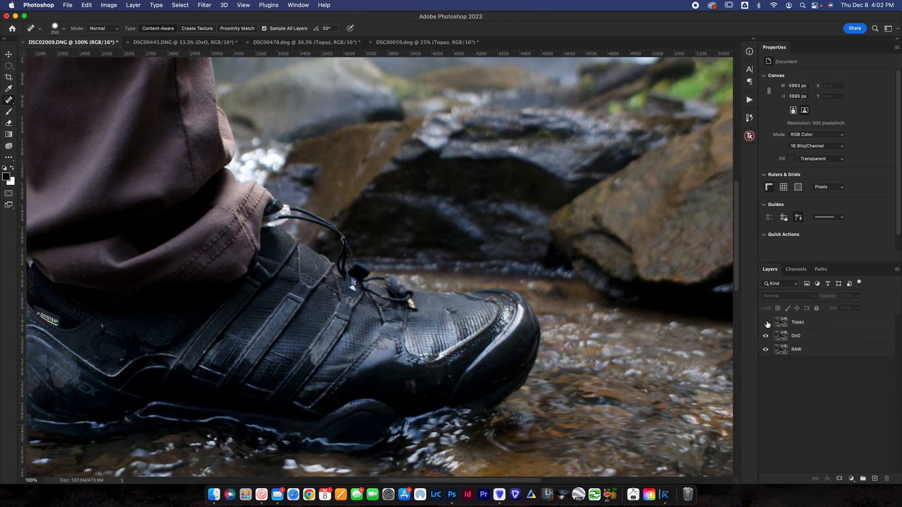
left_click(767, 322)
left_click(766, 323)
left_click(766, 323)
left_click(766, 322)
left_click(767, 322)
Step: Toggle Topaz on the waterfall close-up, then zoom out toward the jacket and shoe
left_click_drag(424, 176, 462, 353)
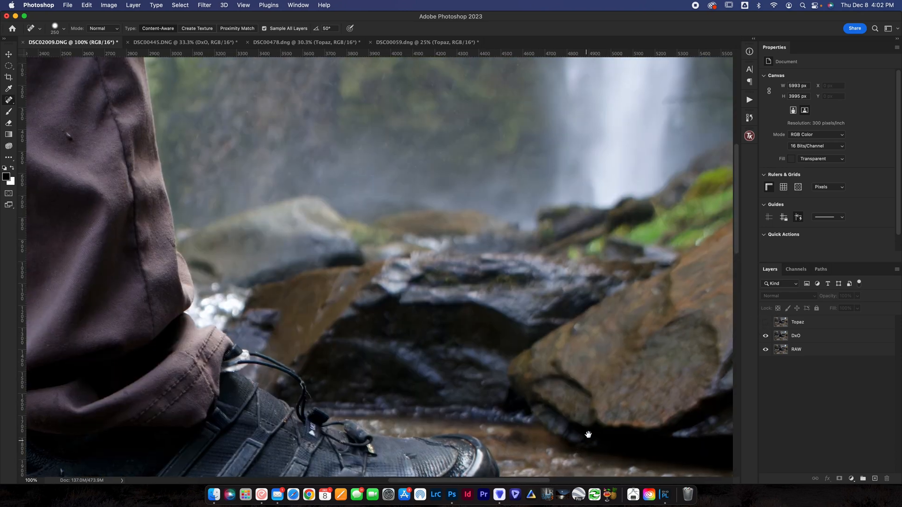
scroll(462, 155, "up", 3)
scroll(461, 155, "up", 5)
scroll(507, 169, "up", 3)
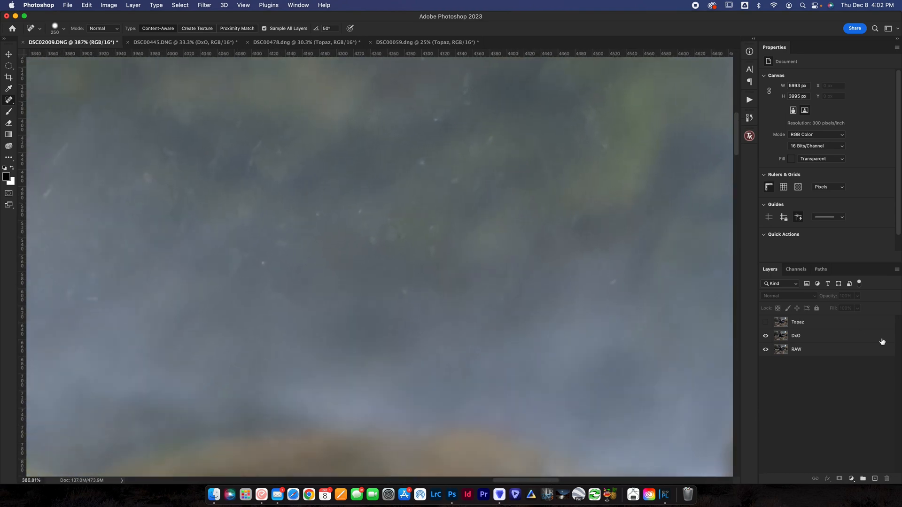
left_click(766, 324)
left_click(768, 324)
left_click(768, 324)
key("super+minus")
key("super+minus")
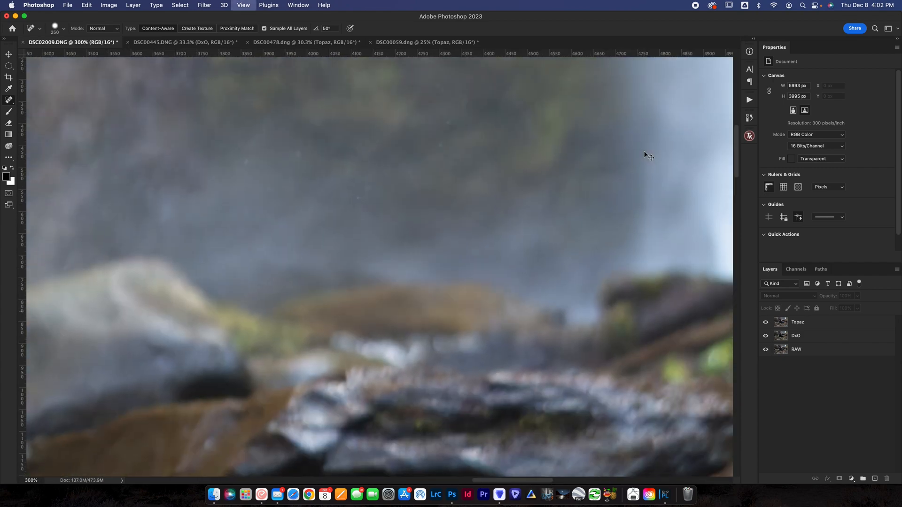
key("super+minus")
mouse_move(535, 226)
left_mouse_down()
mouse_move(612, 166)
mouse_move(536, 240)
left_mouse_up()
scroll(508, 300, "up", 3)
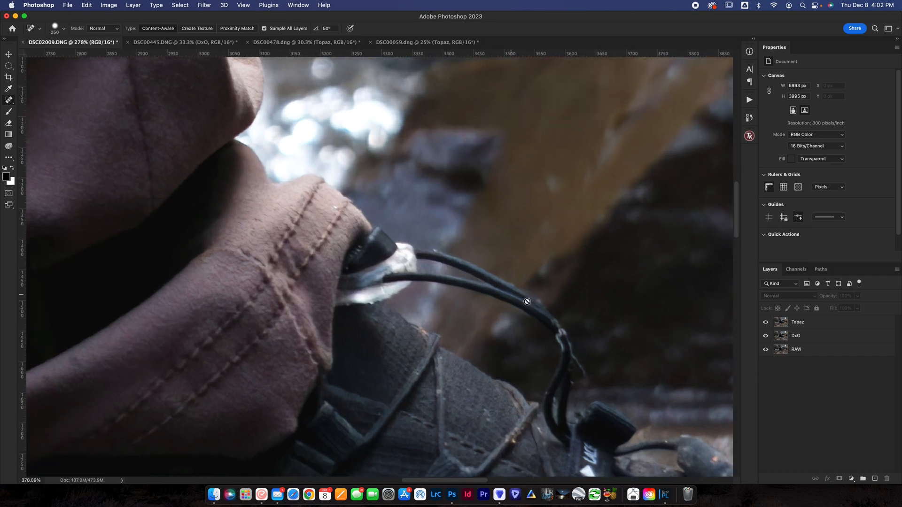
Step: Toggle Topaz against DxO, fit the whole photo on screen, and leave Topaz visible
left_click(767, 322)
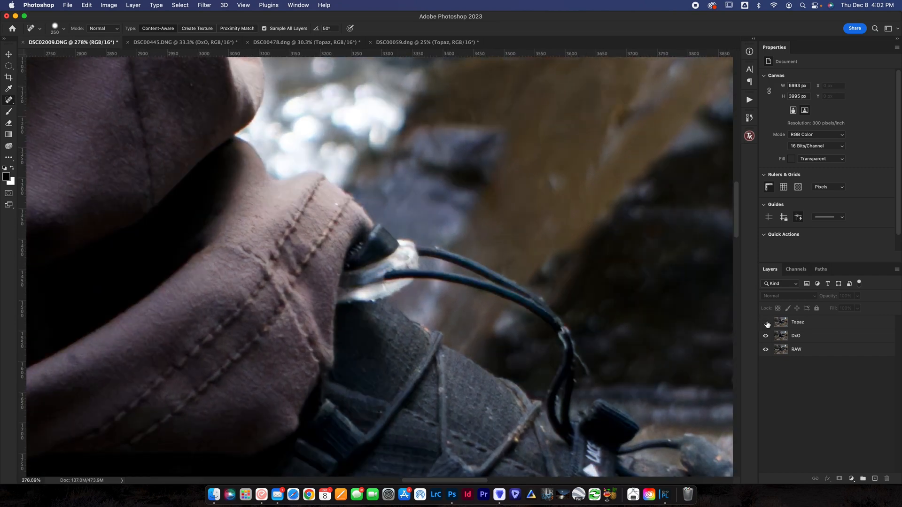
left_click(767, 322)
left_click(767, 324)
left_click(768, 323)
key("super+0")
left_click(766, 324)
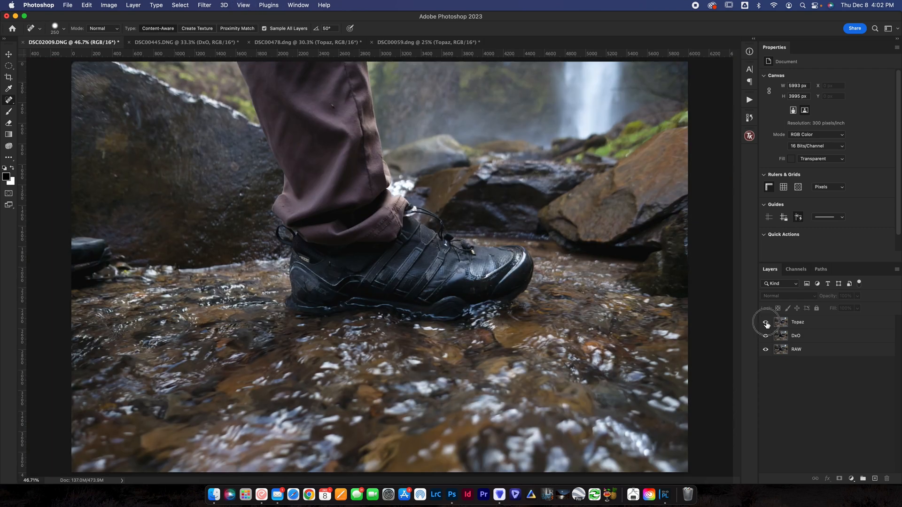
left_click(766, 324)
left_click(767, 323)
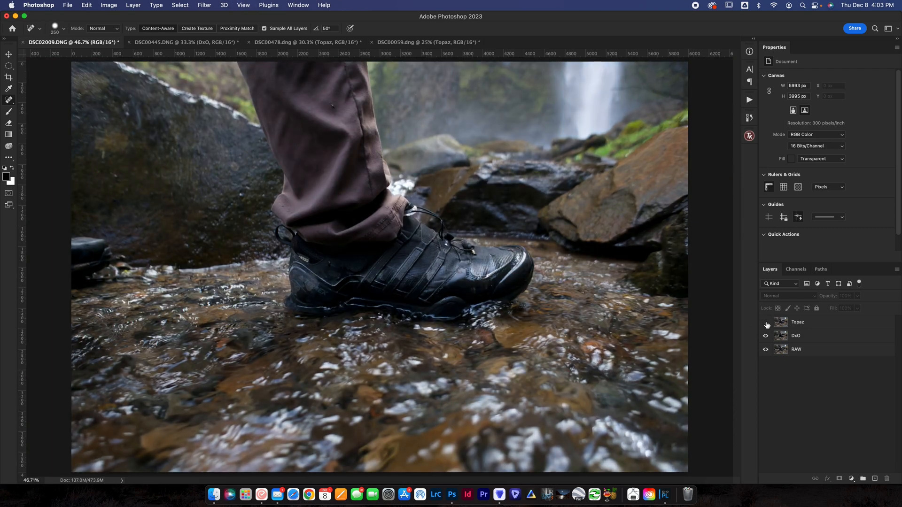
left_click(768, 324)
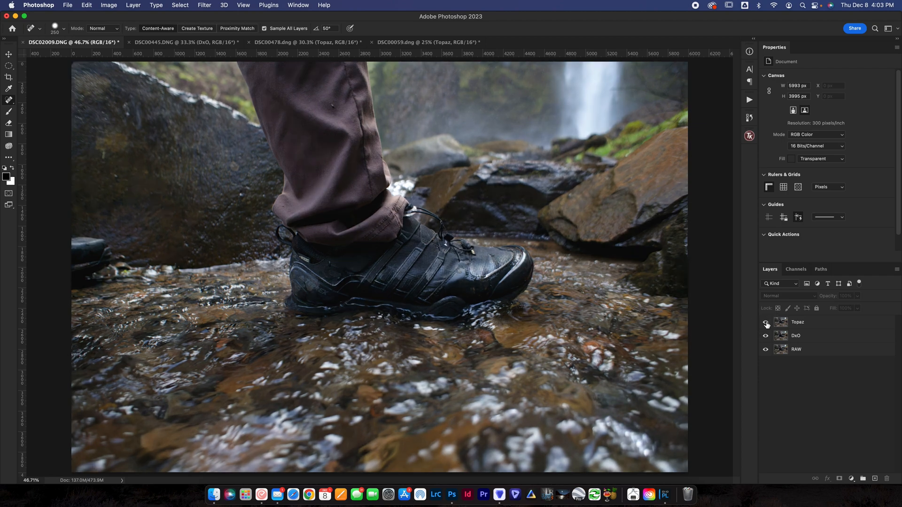
Step: Switch to the DSC00445 forest hiker photo and toggle its Exposure adjustment on and off
left_click(200, 43)
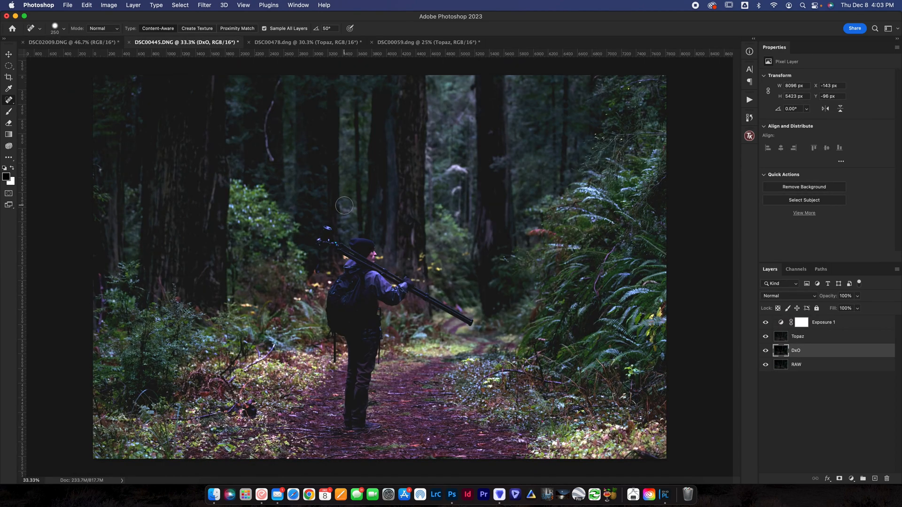
left_click(763, 323)
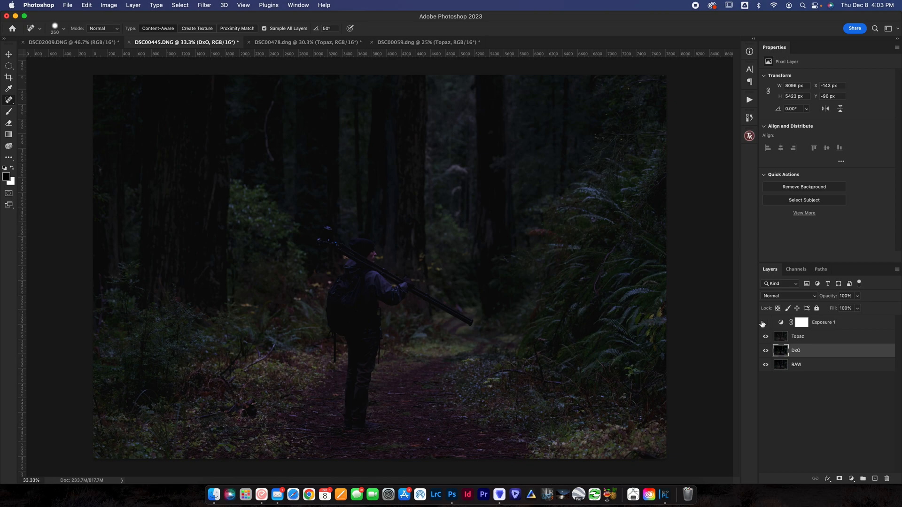
left_click(766, 324)
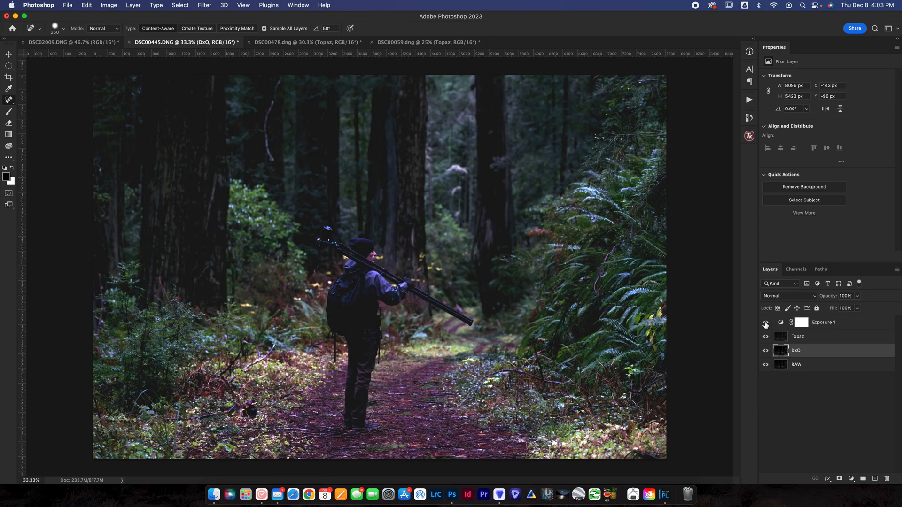
left_click(765, 323)
scroll(383, 271, "up", 3)
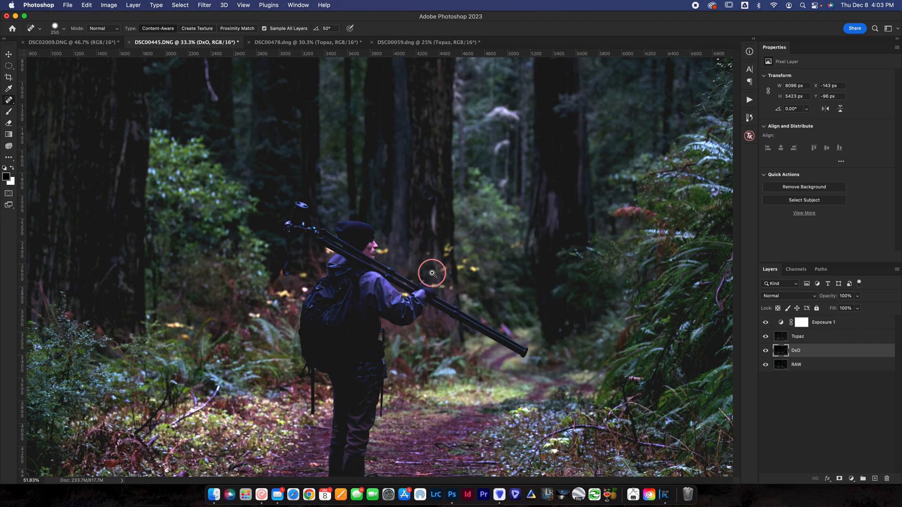
scroll(431, 273, "up", 5)
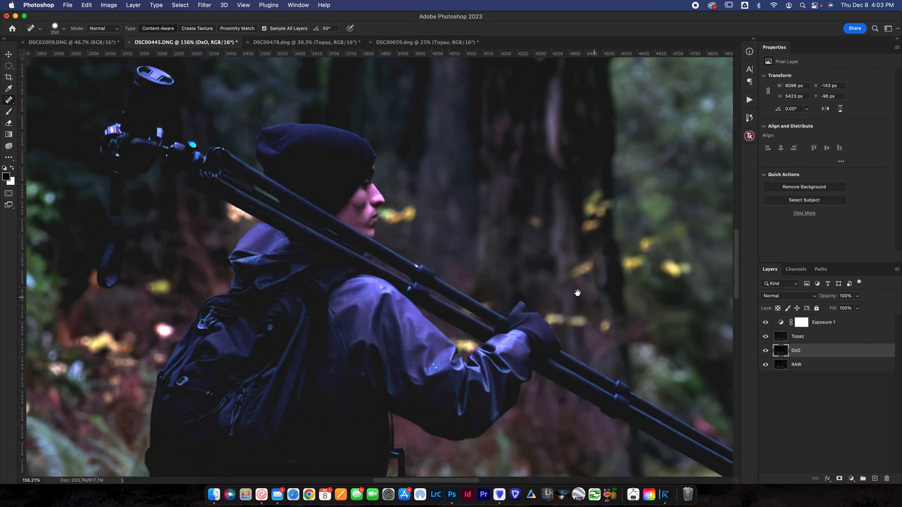
mouse_move(578, 293)
left_mouse_down()
mouse_move(536, 162)
mouse_move(592, 282)
left_mouse_up()
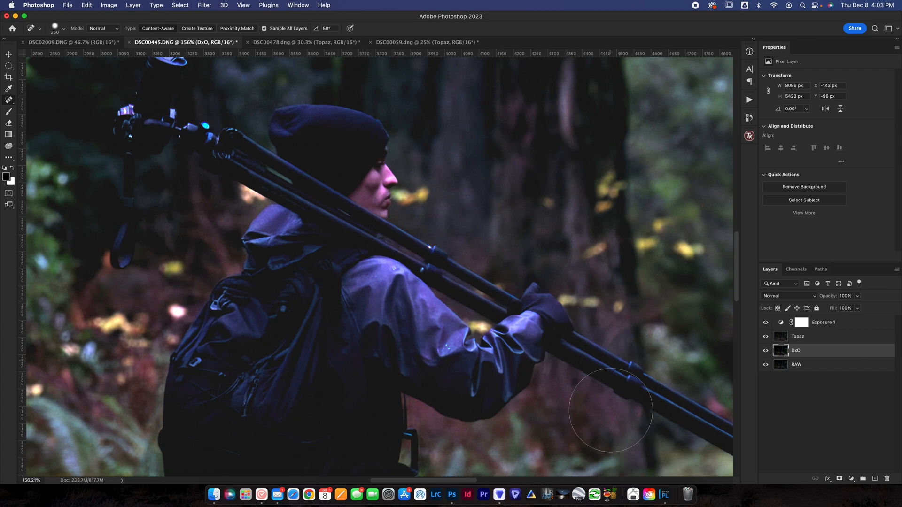
Step: Hide Topaz and toggle the DxO layer against RAW noise around the hiker
left_click(766, 336)
left_click(765, 351)
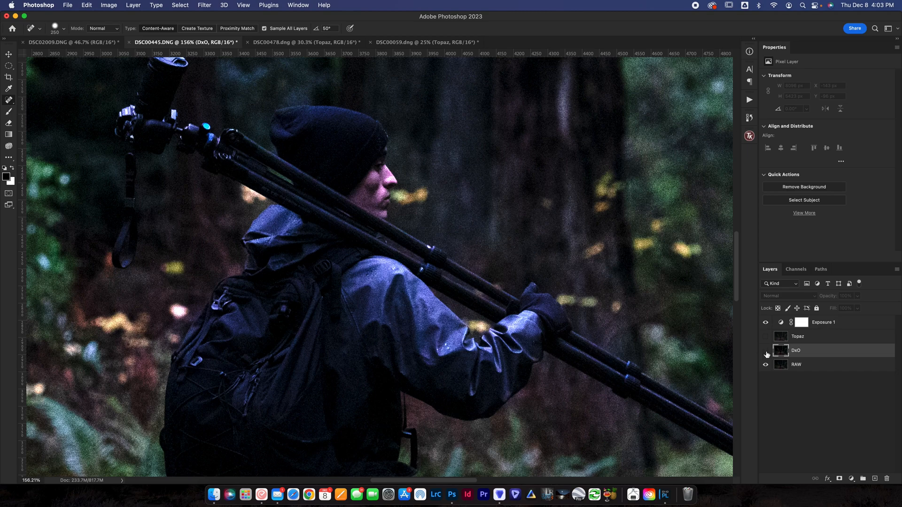
left_click(765, 350)
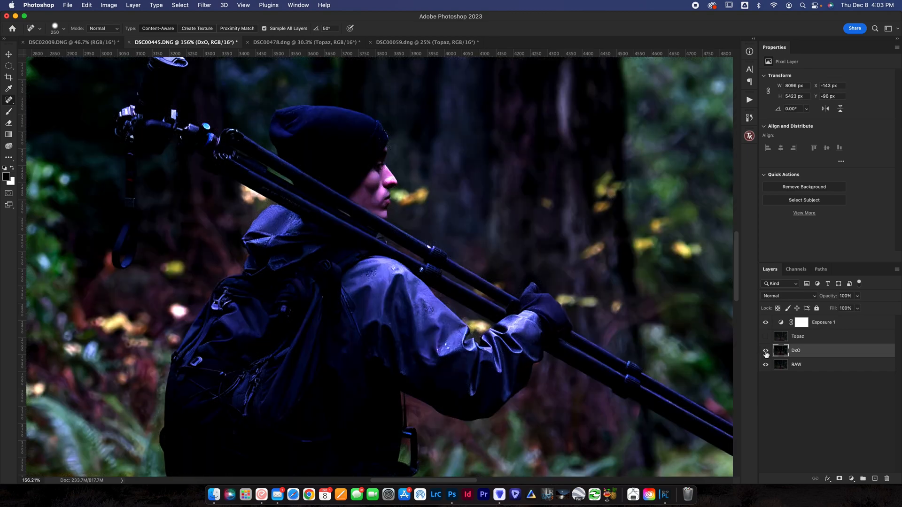
left_click(766, 351)
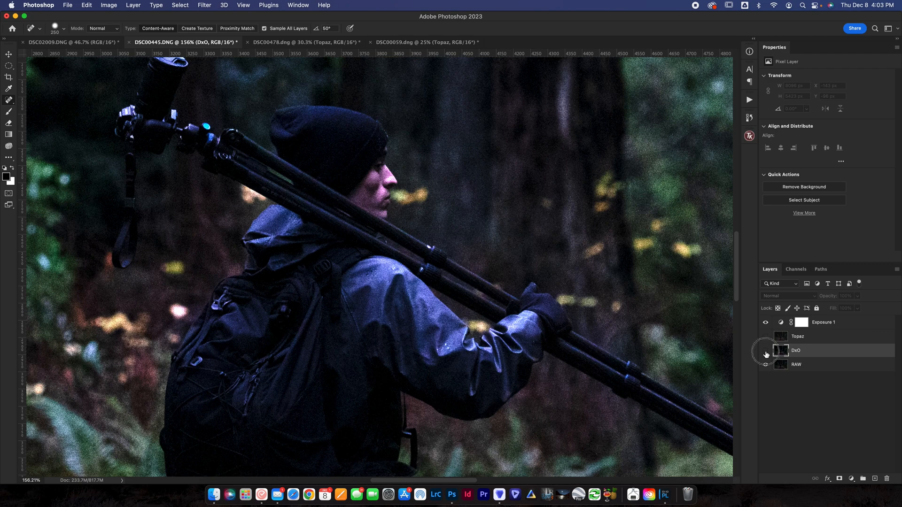
left_click(767, 351)
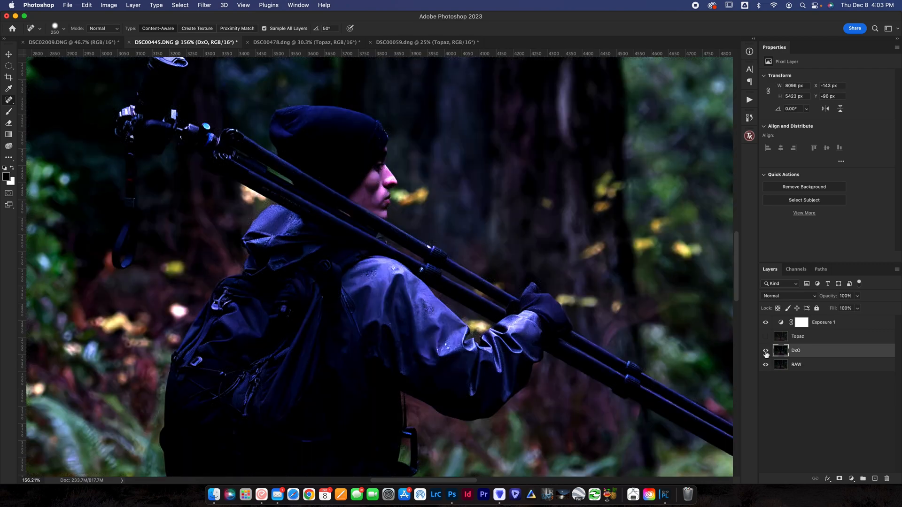
left_click(767, 351)
Step: Toggle the Topaz layer over DxO, leaving Topaz visible
left_click(766, 336)
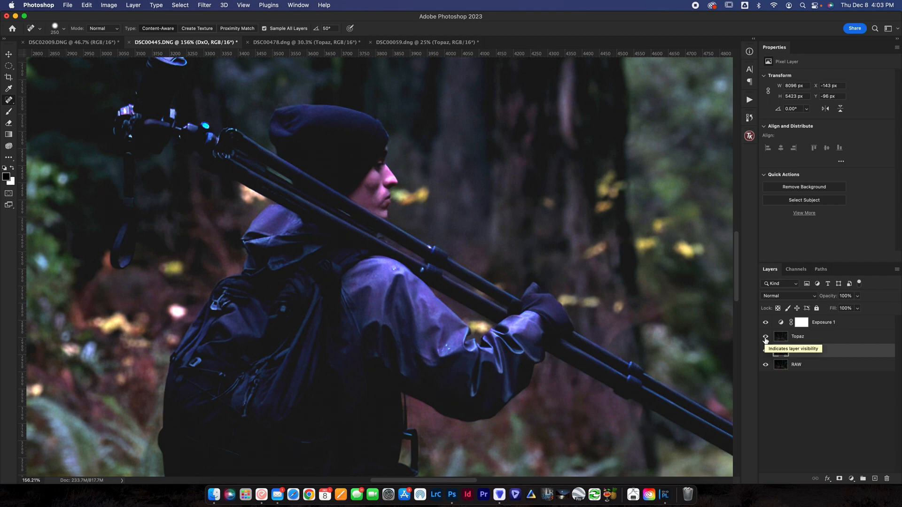
left_click(766, 336)
left_click(766, 339)
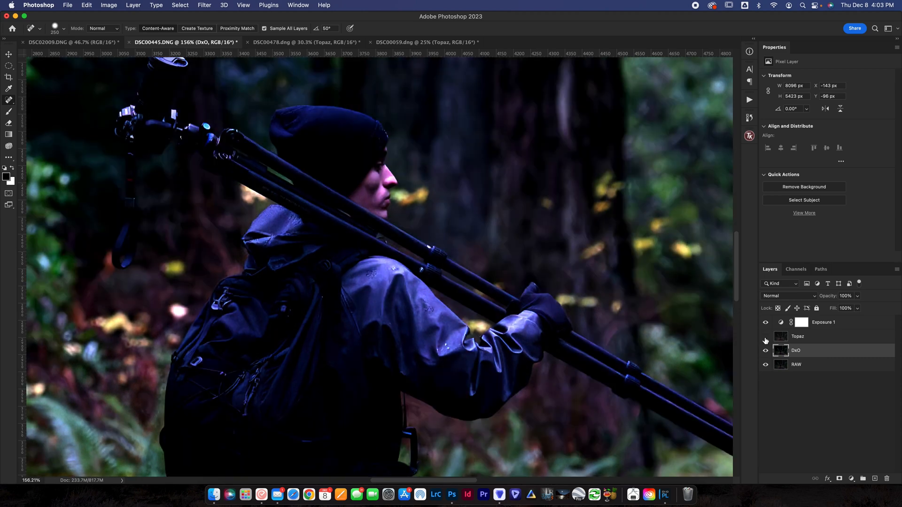
left_click(766, 337)
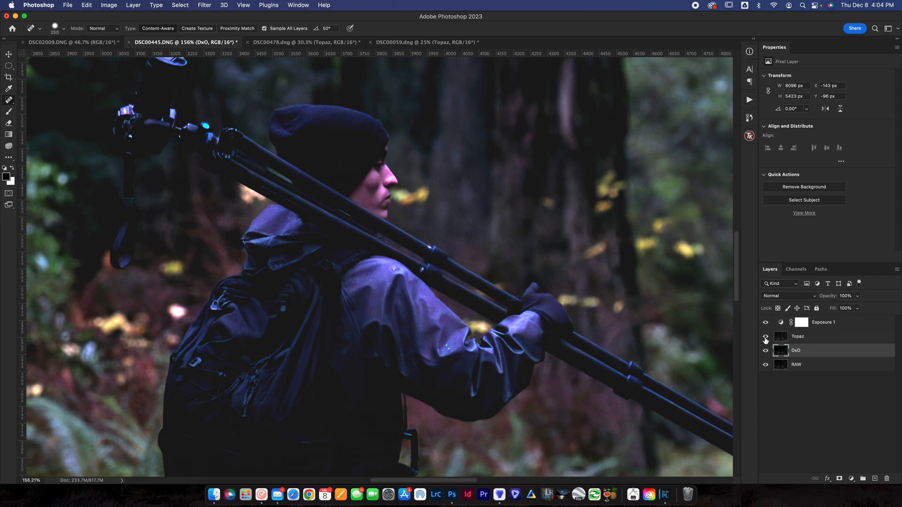
Step: Toggle Topaz against DxO on the face close-up, then across the whole fitted forest photo
left_click(765, 337)
scroll(416, 127, "up", 5)
scroll(419, 127, "up", 3)
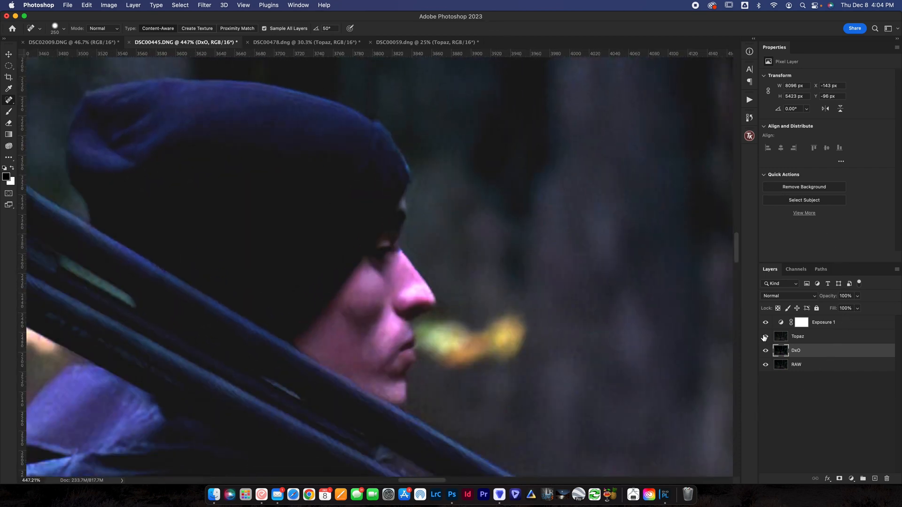
left_click(766, 337)
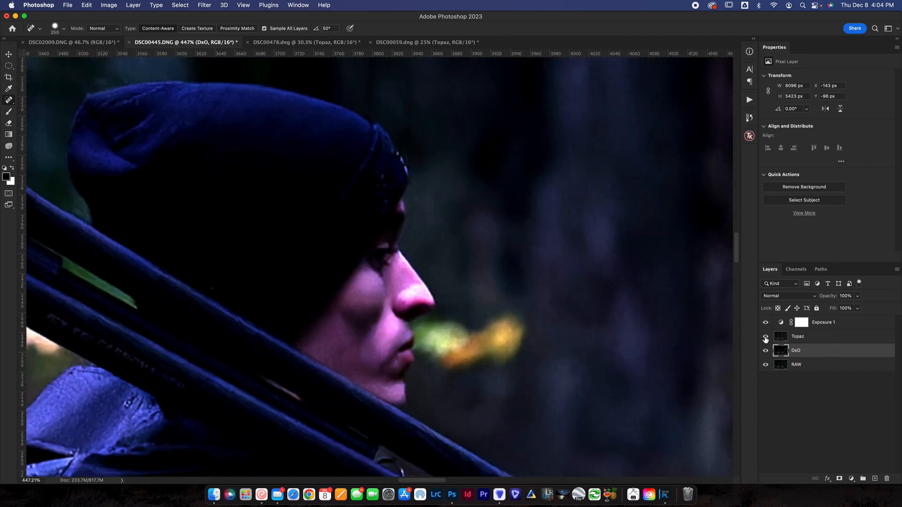
left_click(765, 336)
key("super+0")
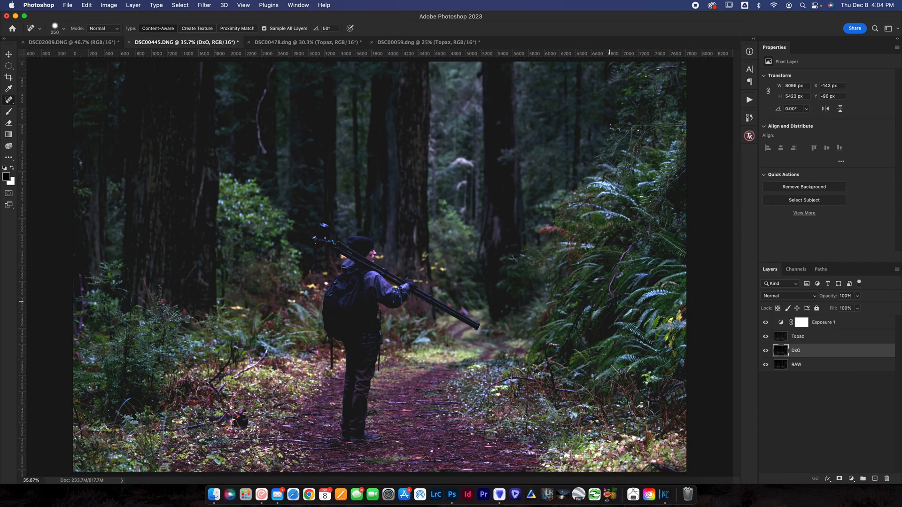
left_click(766, 338)
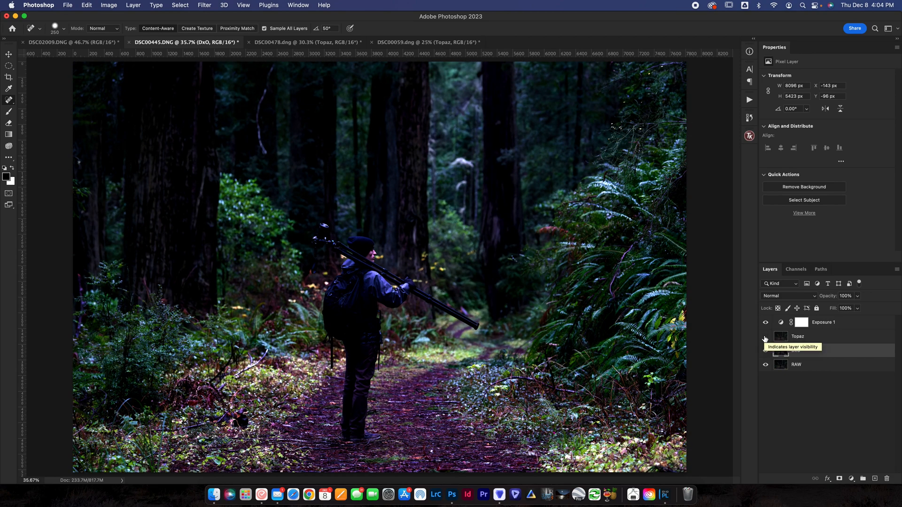
left_click(766, 337)
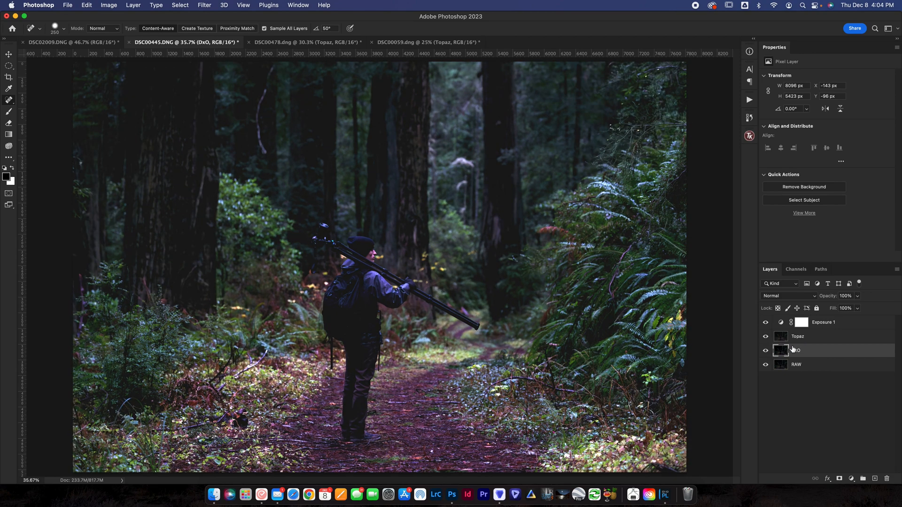
Step: Switch to the cave swimmer photo, hide the Topaz and DxO layers and zoom in on the water
left_click(290, 44)
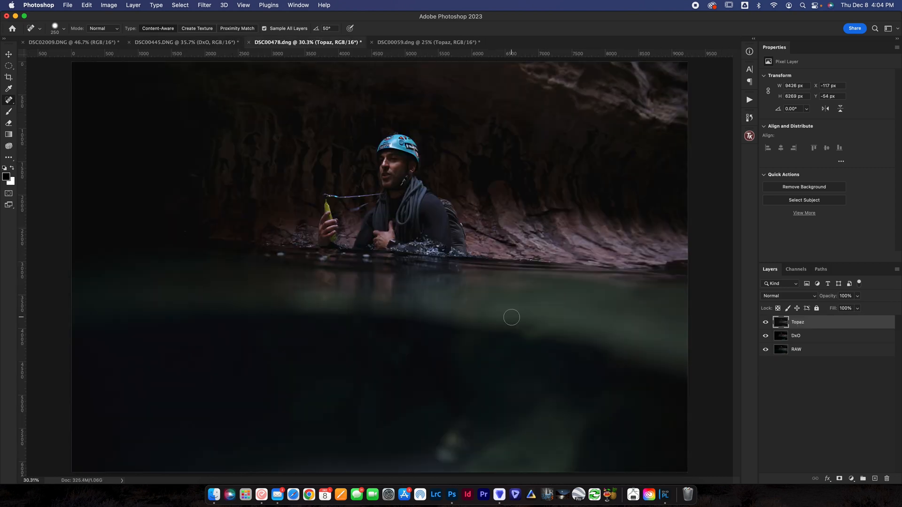
left_click(765, 323)
left_click(408, 291)
left_click_drag(407, 290, 438, 291)
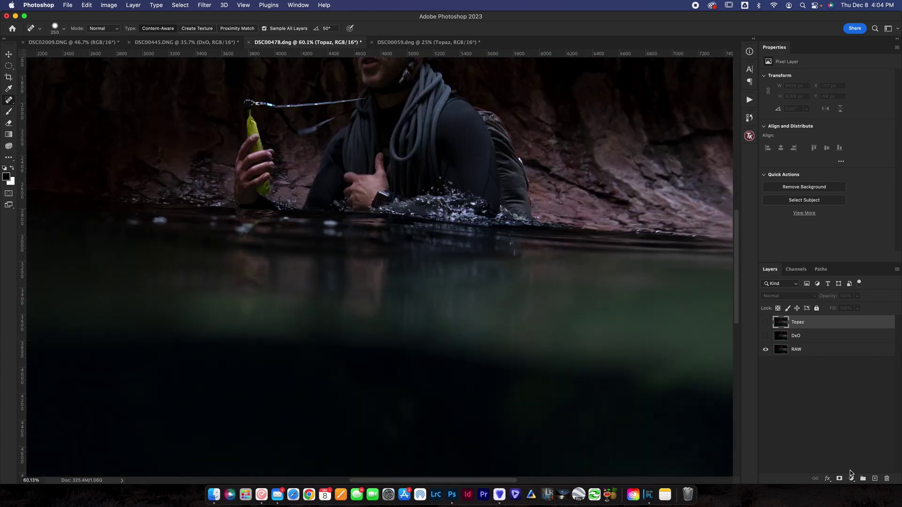
Step: Add an Exposure adjustment layer raised to about +2.06 and inspect the face and water surface
left_click(851, 479)
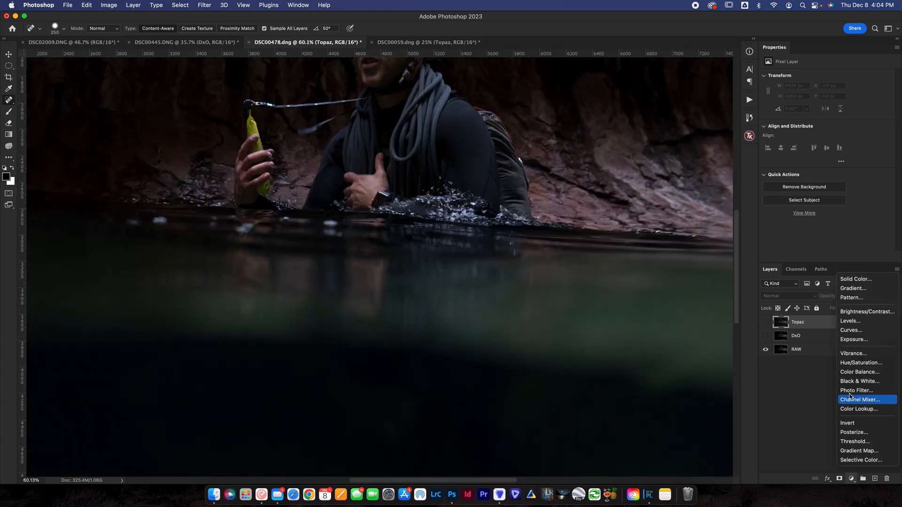
left_click(849, 338)
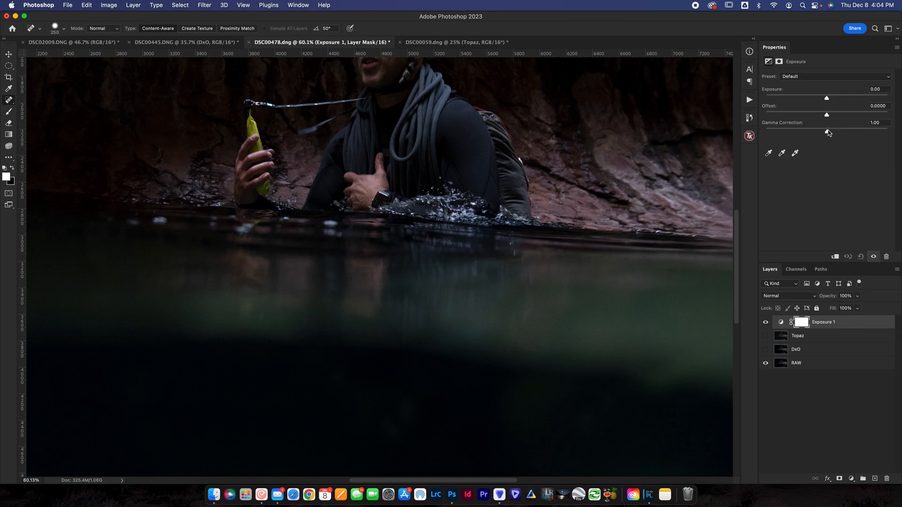
left_click_drag(828, 100, 846, 98)
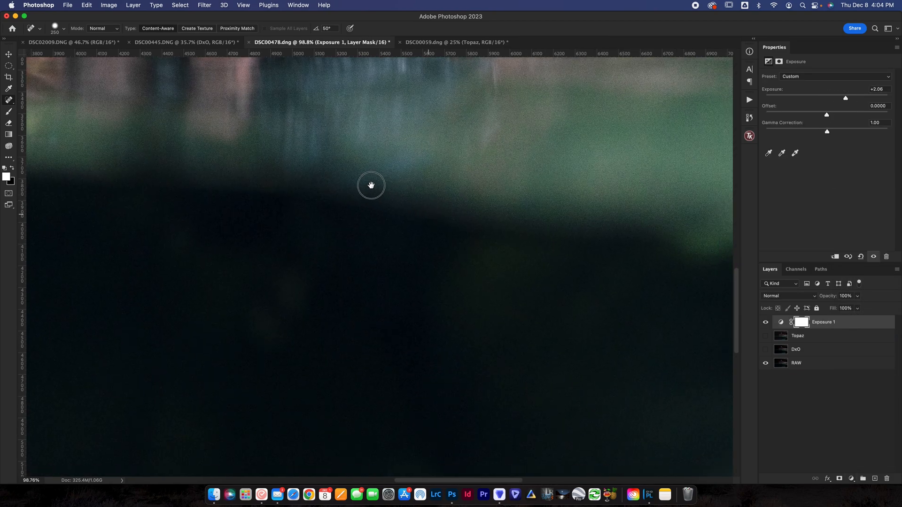
scroll(370, 187, "up", 3)
left_click_drag(370, 187, 395, 217)
scroll(395, 217, "down", 3)
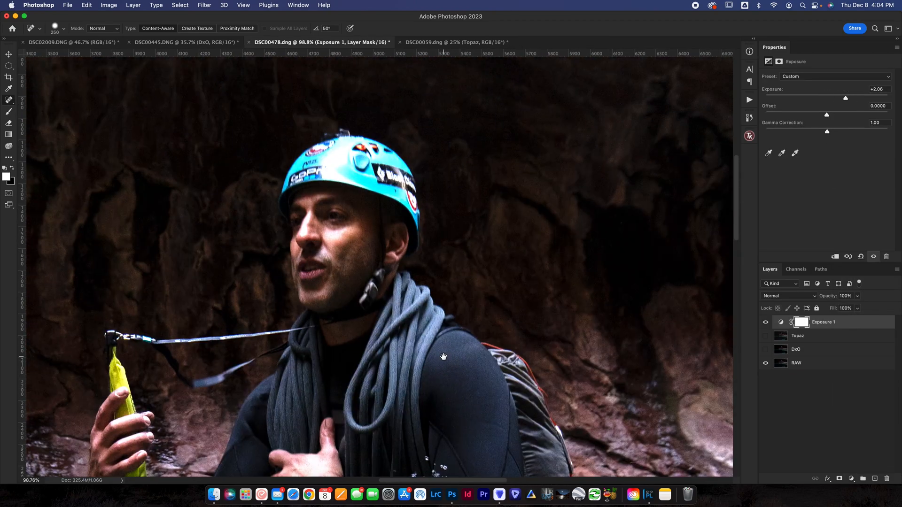
scroll(456, 307, "up", 5)
scroll(456, 307, "up", 3)
scroll(457, 307, "down", 5)
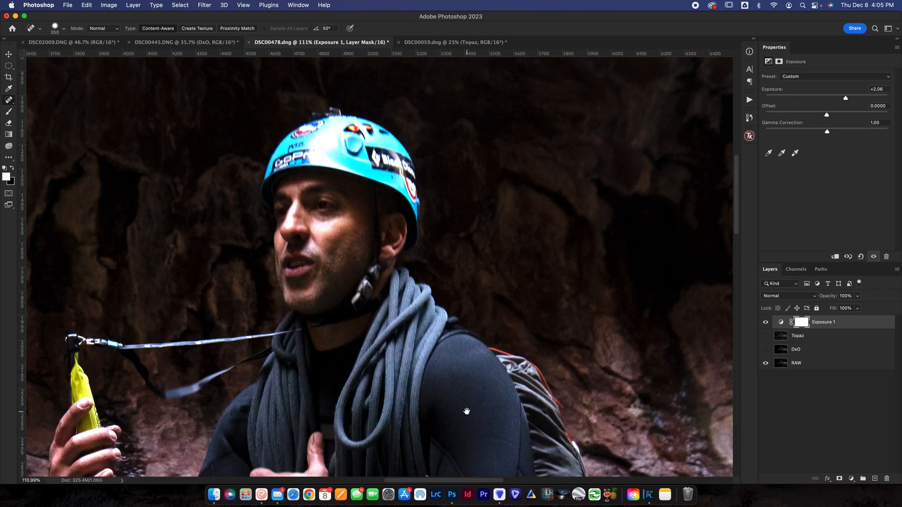
scroll(409, 275, "up", 3)
left_click_drag(409, 317, 409, 141)
scroll(410, 274, "up", 2)
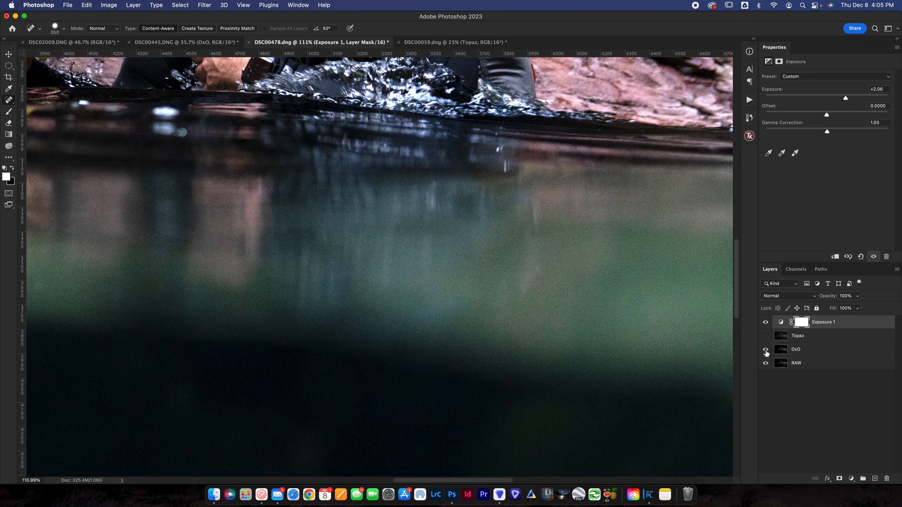
Step: Toggle the DxO layer against the brightened RAW over the torso, splash and underwater area
left_click(766, 349)
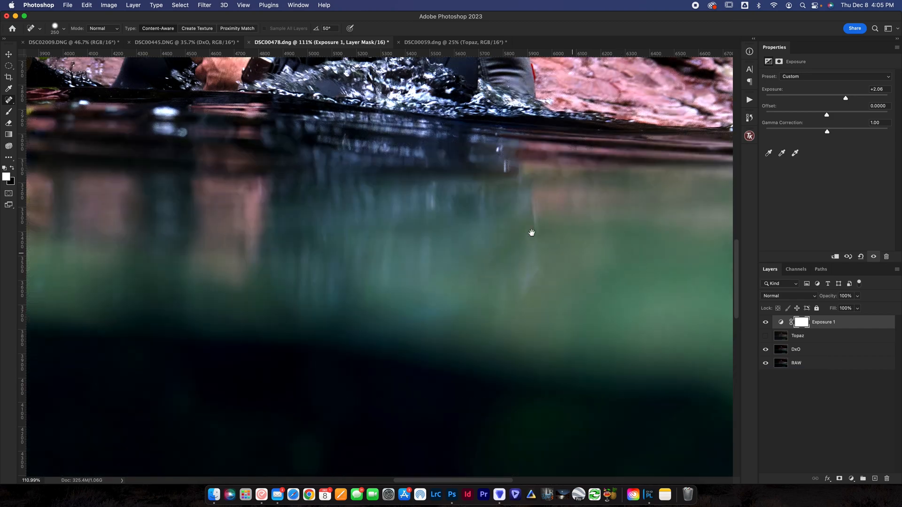
mouse_move(531, 216)
left_mouse_down()
mouse_move(443, 395)
mouse_move(556, 437)
mouse_move(451, 303)
mouse_move(322, 230)
mouse_move(493, 177)
left_mouse_up()
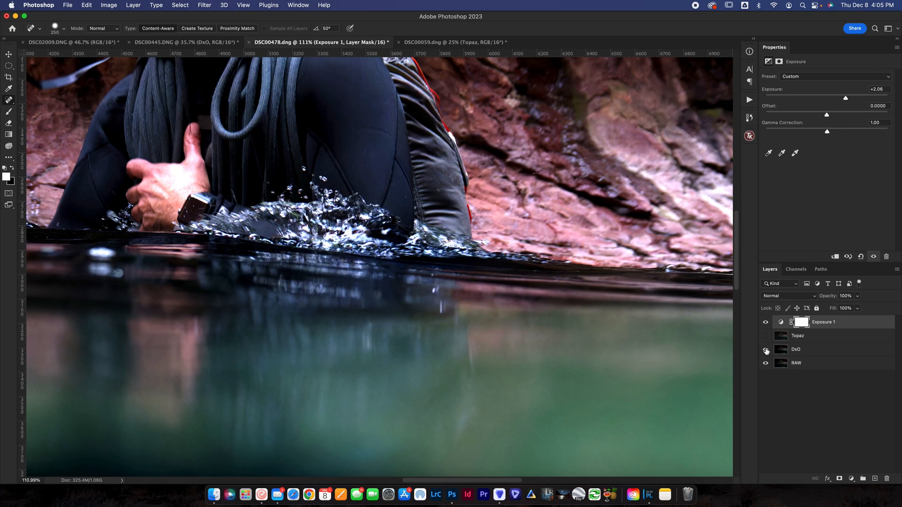
left_click(766, 350)
left_click(767, 350)
left_click(766, 350)
left_click(767, 350)
left_click_drag(488, 344, 395, 99)
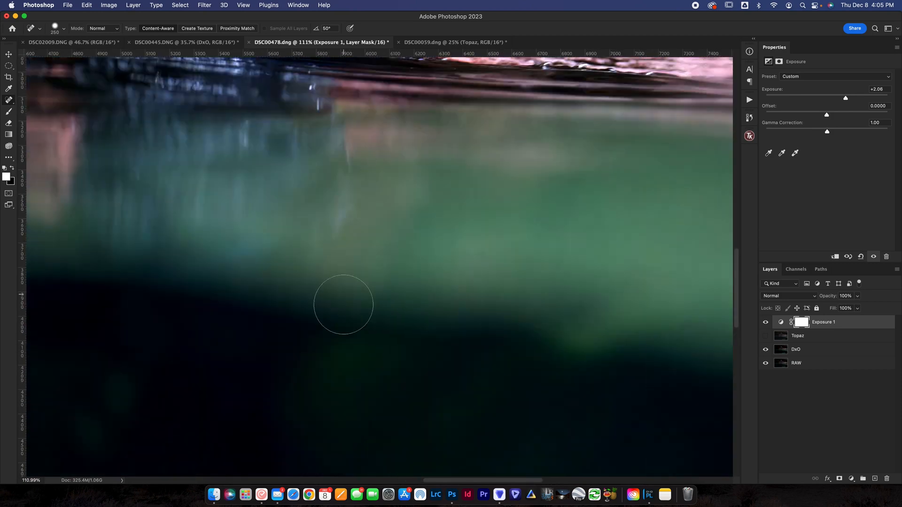
left_click(767, 349)
left_click(767, 350)
Step: Toggle the Topaz layer while zooming out to the whole photo and back to 100% on the dark water
left_click(767, 336)
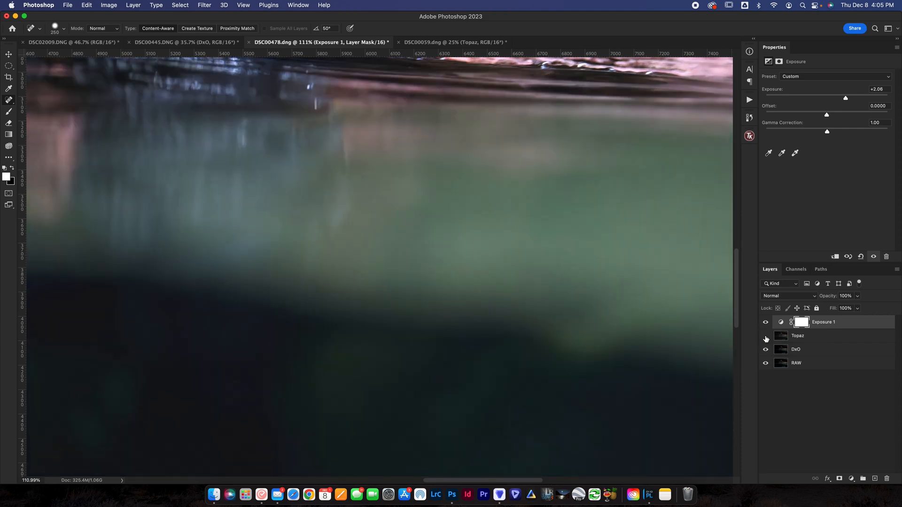
left_click(767, 338)
key("super+minus")
key("super+minus")
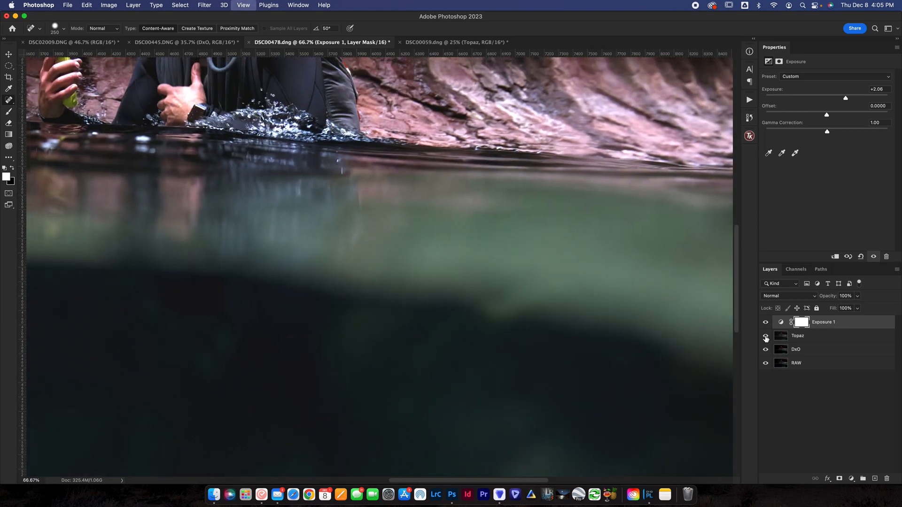
key("super+0")
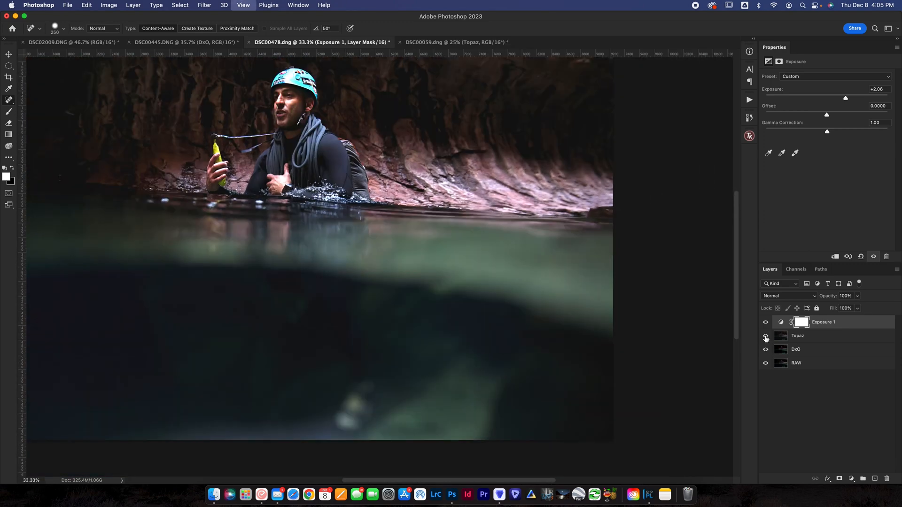
key("super+plus")
key("super+plus")
scroll(592, 367, "down", 5)
key("super+plus")
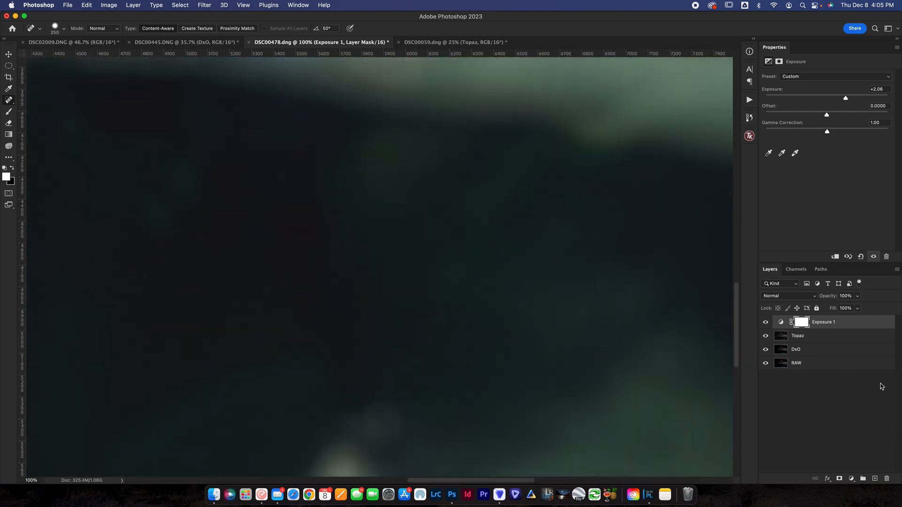
left_click(766, 336)
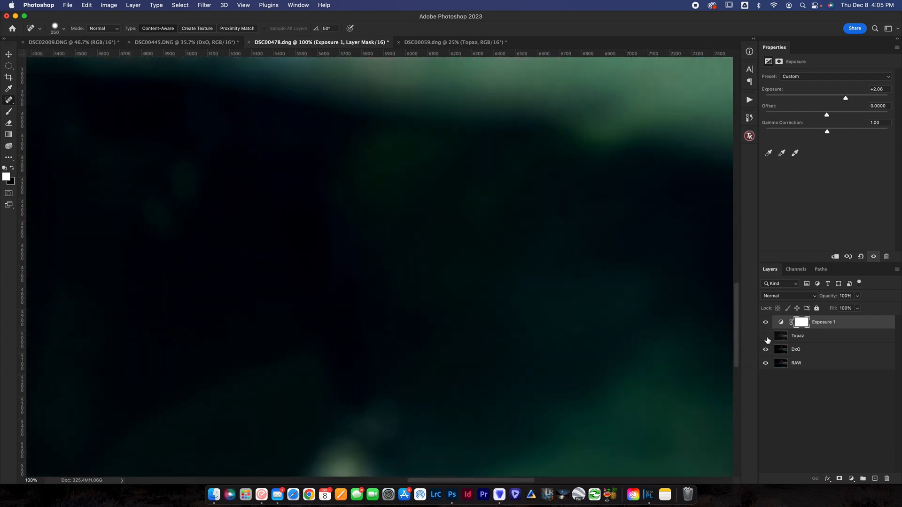
left_click(766, 336)
Step: Compare Topaz over the green water and rock wall, then zoom to 200% on the canyoneer's face
key("space")
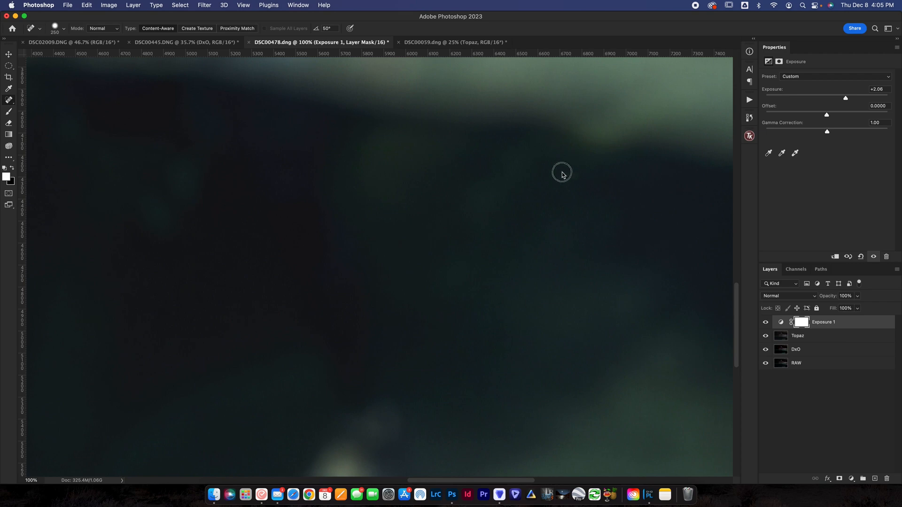
mouse_move(564, 173)
left_mouse_down()
mouse_move(456, 305)
mouse_move(456, 459)
left_mouse_up()
left_click_drag(423, 141, 494, 353)
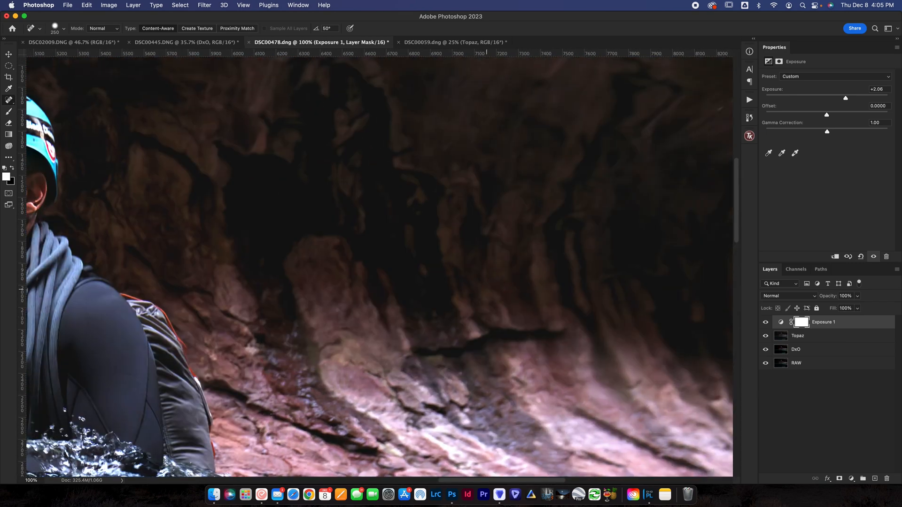
left_click(766, 337)
left_click(765, 337)
mouse_move(474, 260)
left_mouse_down()
mouse_move(725, 293)
mouse_move(748, 310)
left_mouse_up()
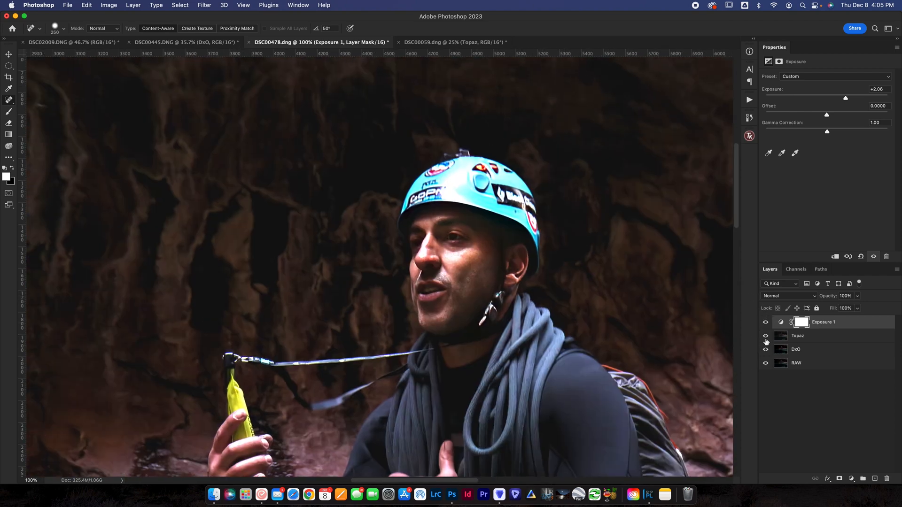
key("super+plus")
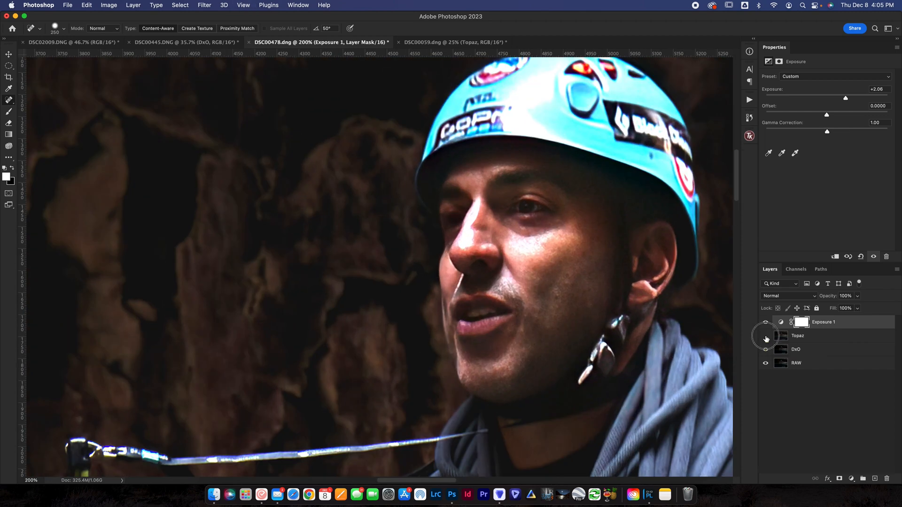
Step: Flip the Topaz layer on and off over the face, leave it visible and fit the whole photo on screen
left_click(766, 336)
left_click(767, 336)
left_click(766, 336)
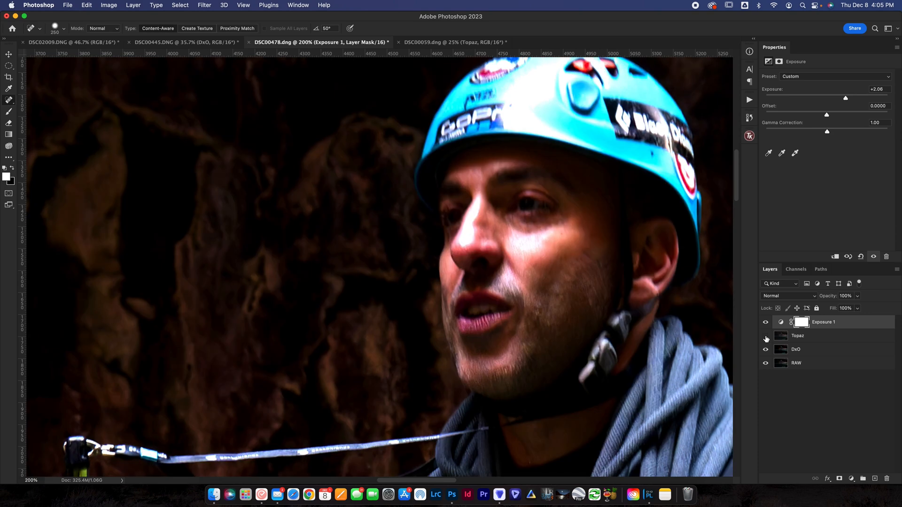
left_click(767, 336)
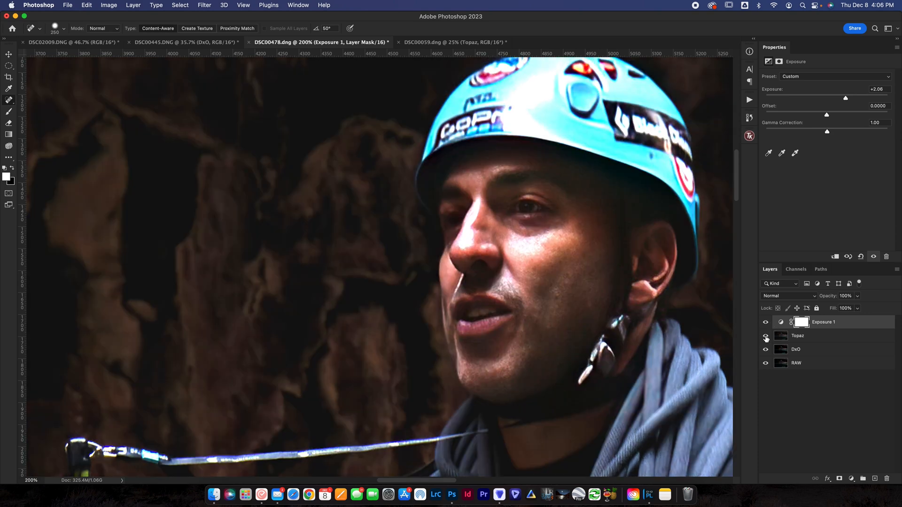
left_click(766, 336)
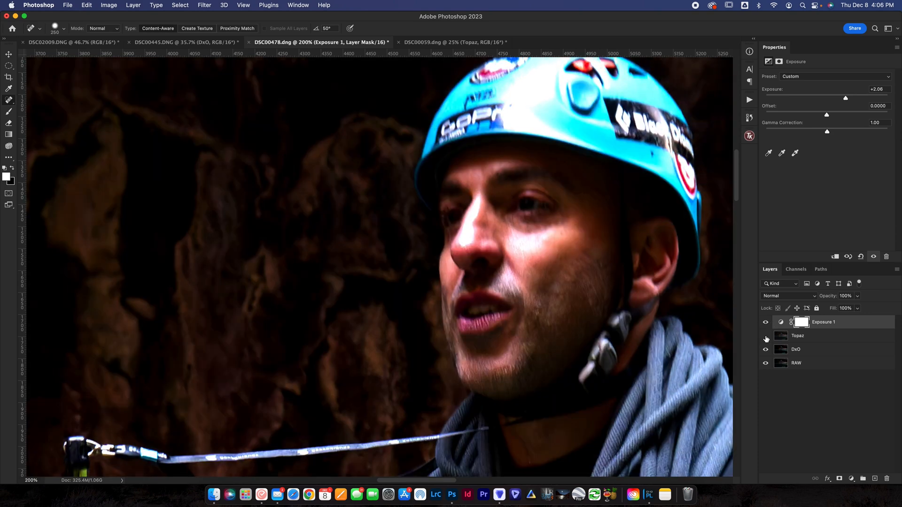
left_click(766, 336)
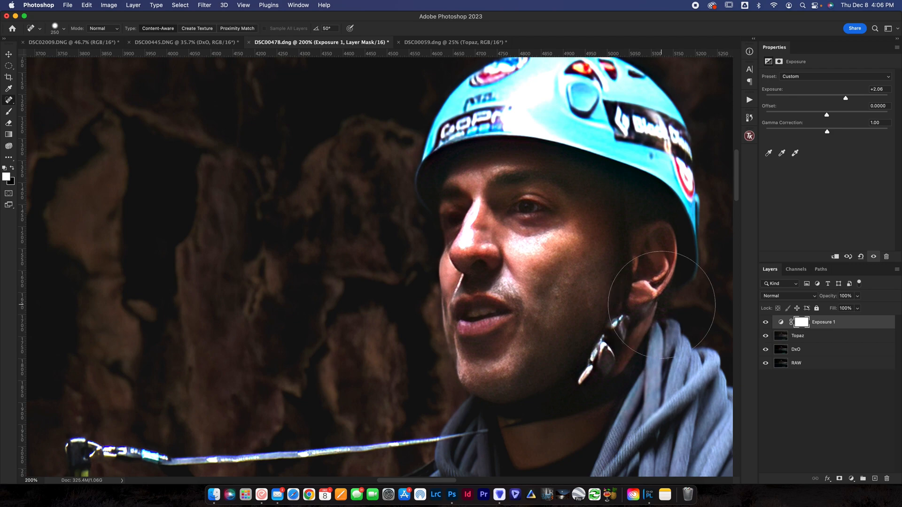
key("super+0")
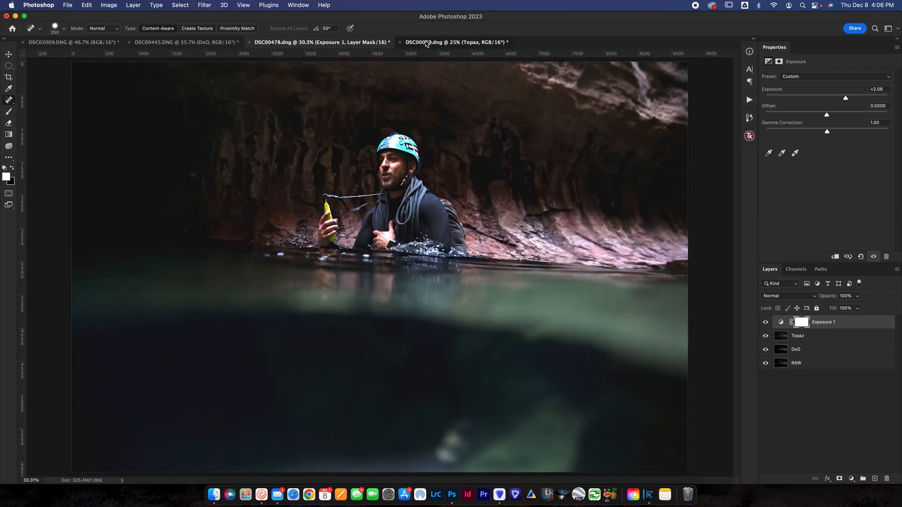
Step: Switch to the DSC00059.dng Milky Way photo and solo the RAW layer filling the workspace
left_click(426, 43)
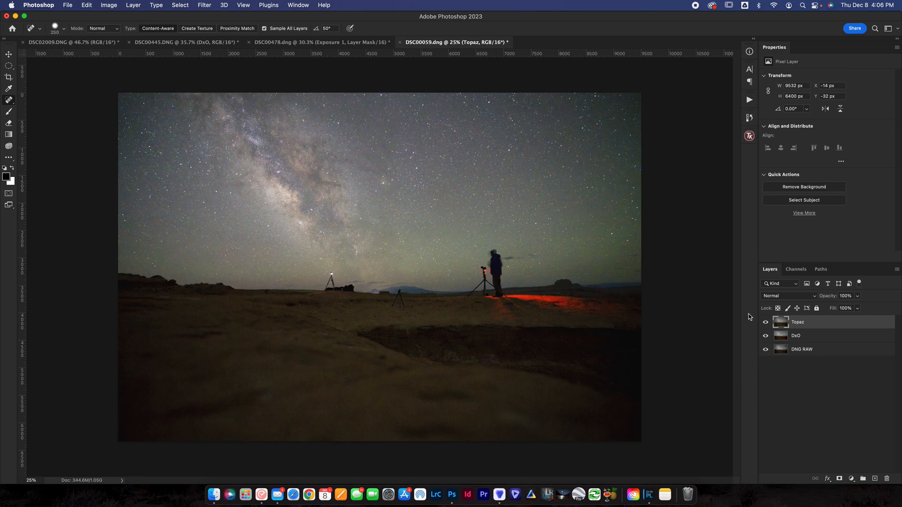
left_click(766, 322)
key("super+0")
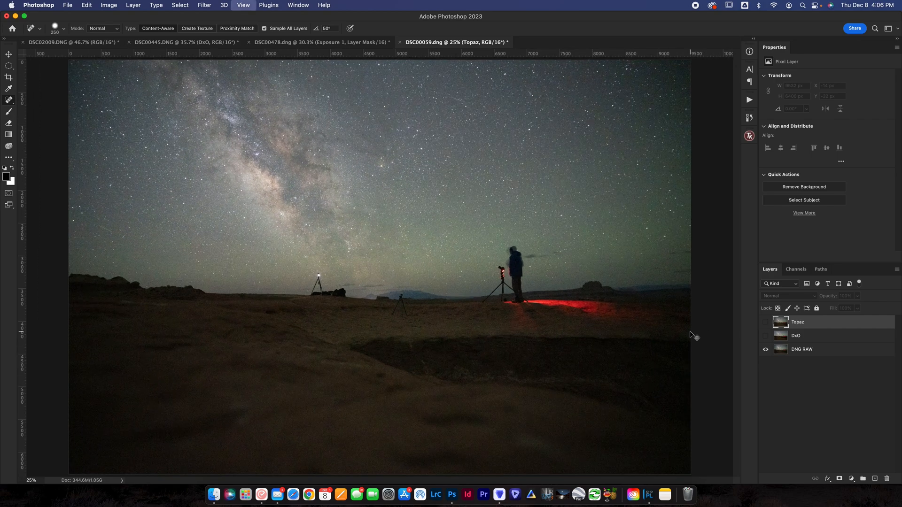
Step: Zoom between 100% and 200% to inspect the raw noise over the sky and person
key("super+plus")
key("super+plus")
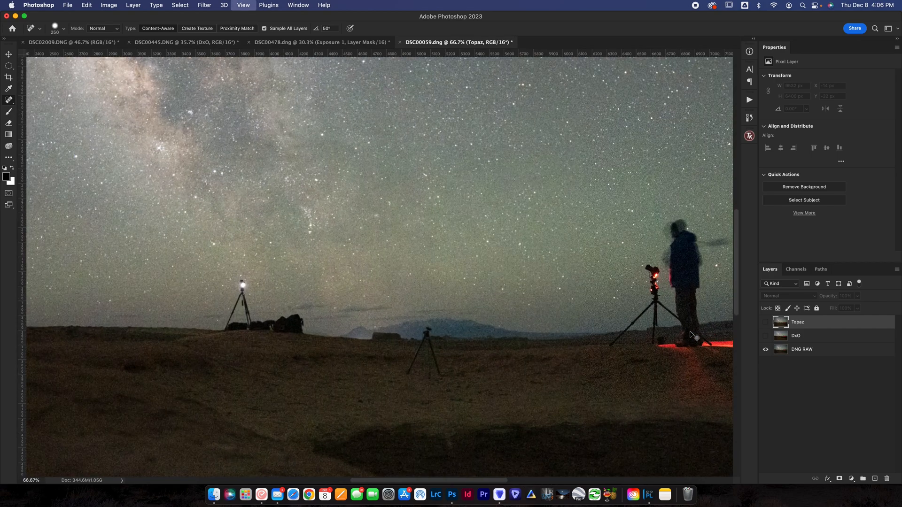
key("super+plus")
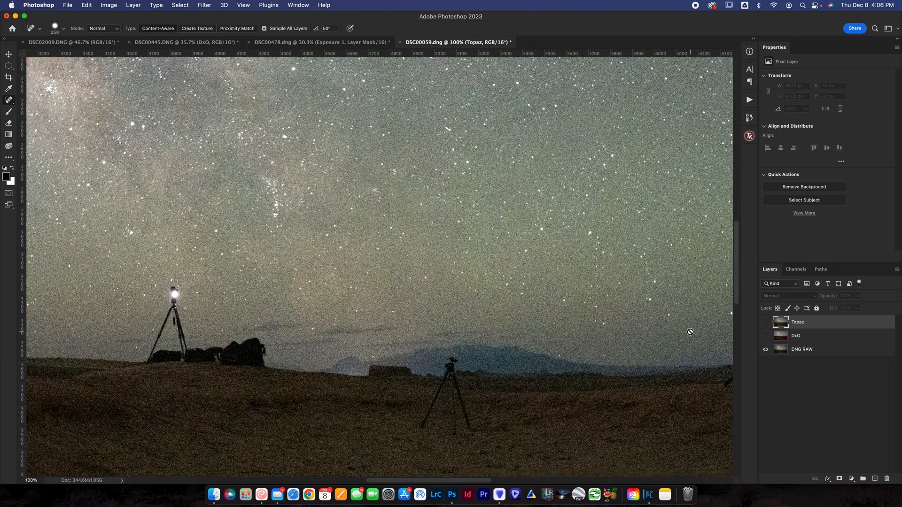
key("super+plus")
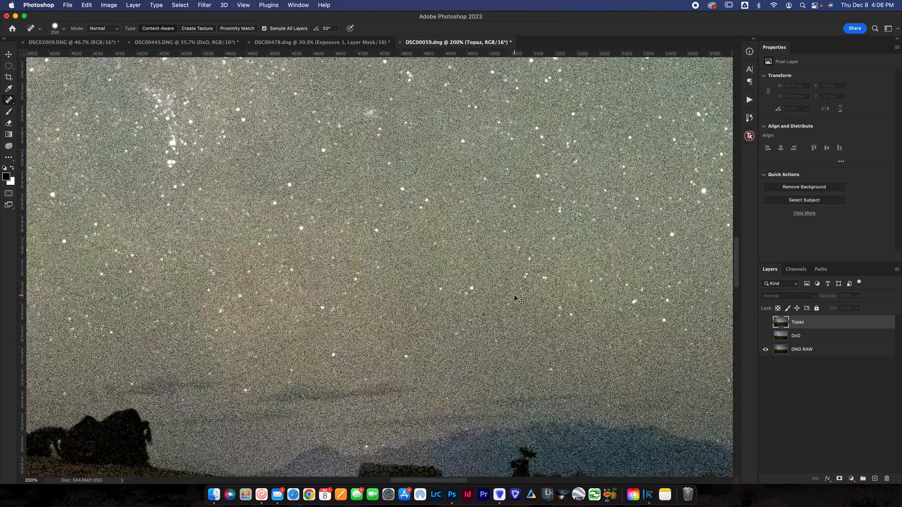
key("super+minus")
key("super+plus")
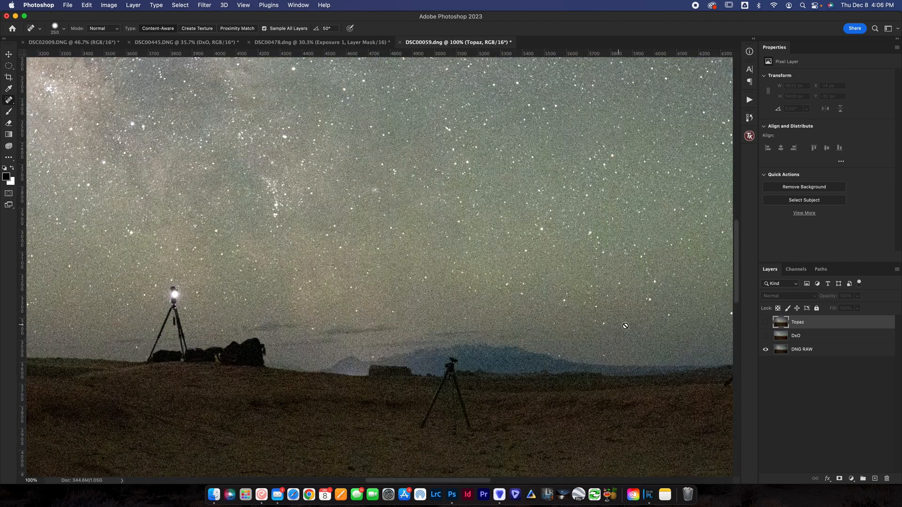
Step: Show the DxO layer, zoom in on the tripods and flip it against the raw around the person
left_click(765, 336)
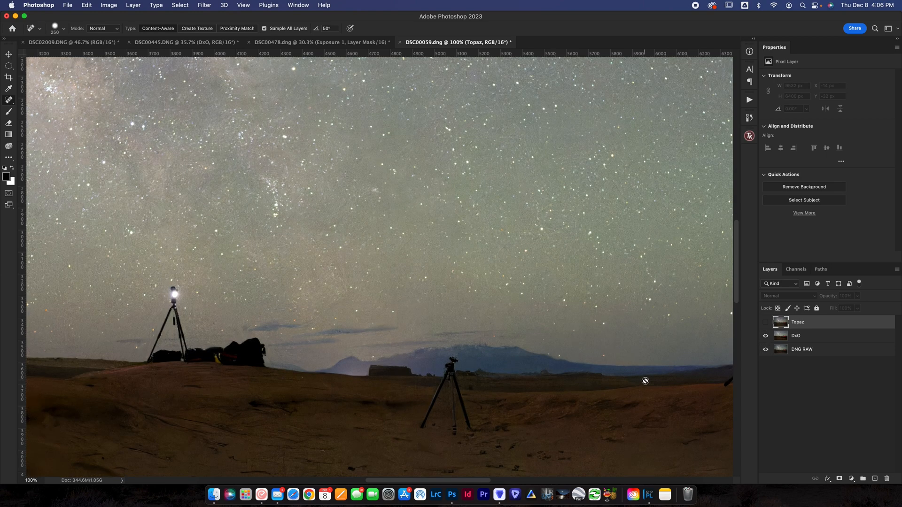
left_click_drag(407, 359, 430, 203)
scroll(494, 192, "up", 3)
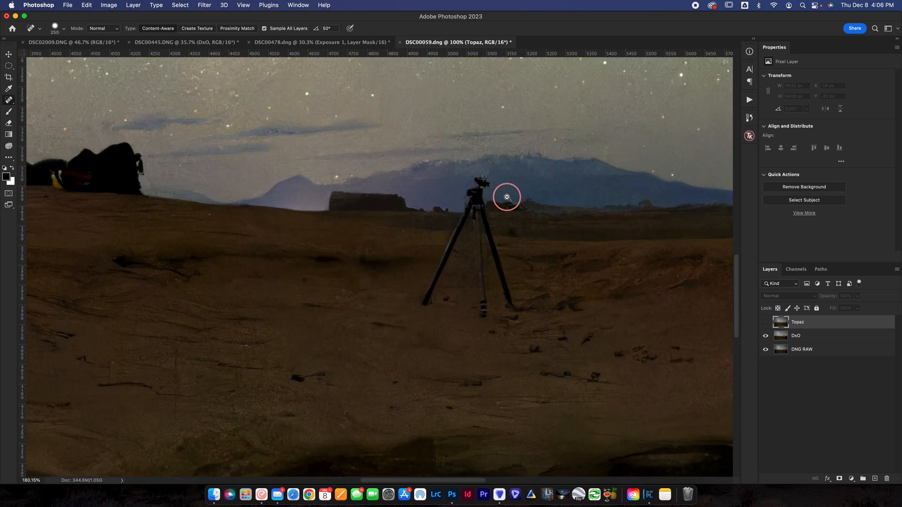
mouse_move(541, 191)
left_mouse_down()
mouse_move(120, 332)
mouse_move(700, 274)
left_mouse_up()
left_click(766, 337)
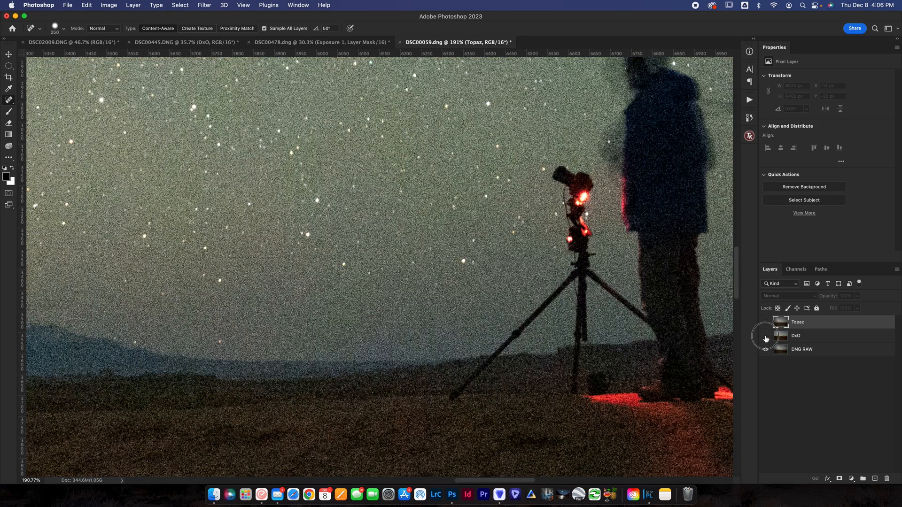
left_click(766, 337)
Step: Compare DxO against raw over the mountains and lit tripod, then turn Topaz back on
left_click_drag(328, 343, 618, 261)
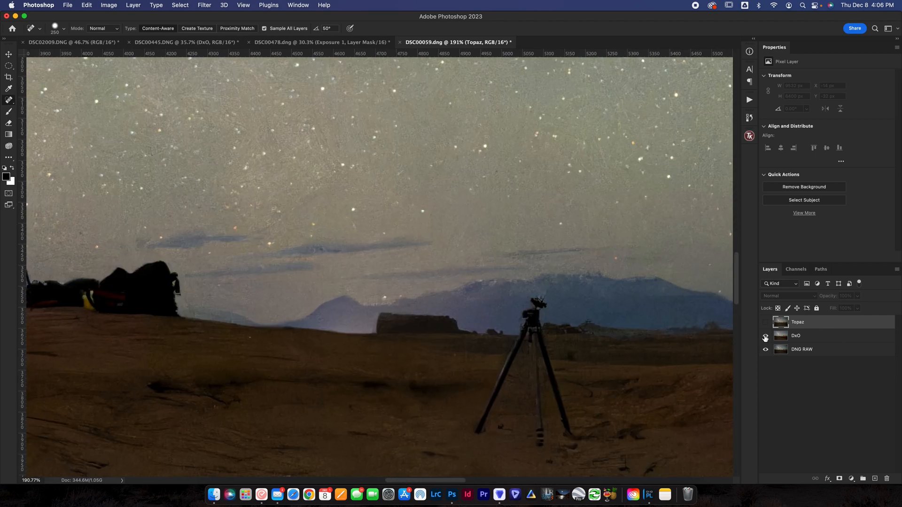
left_click(766, 337)
left_click_drag(267, 230, 611, 235)
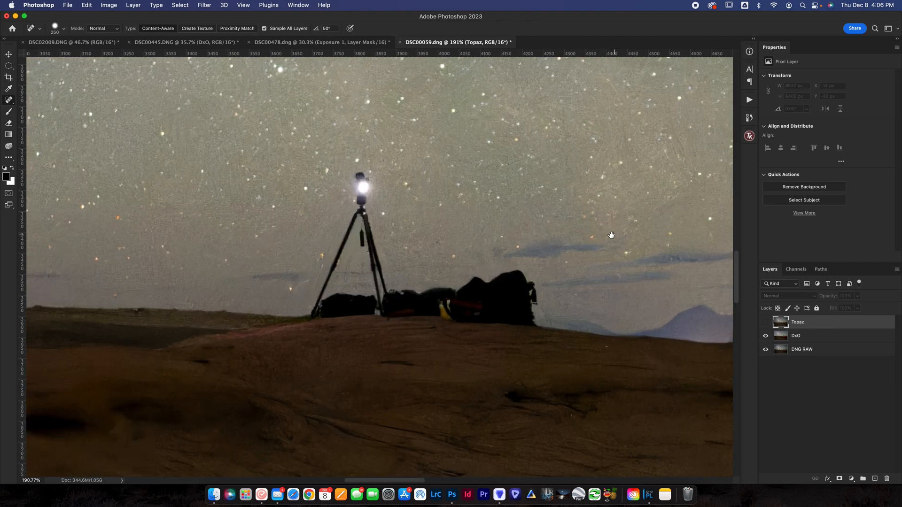
left_click(766, 337)
left_click(766, 322)
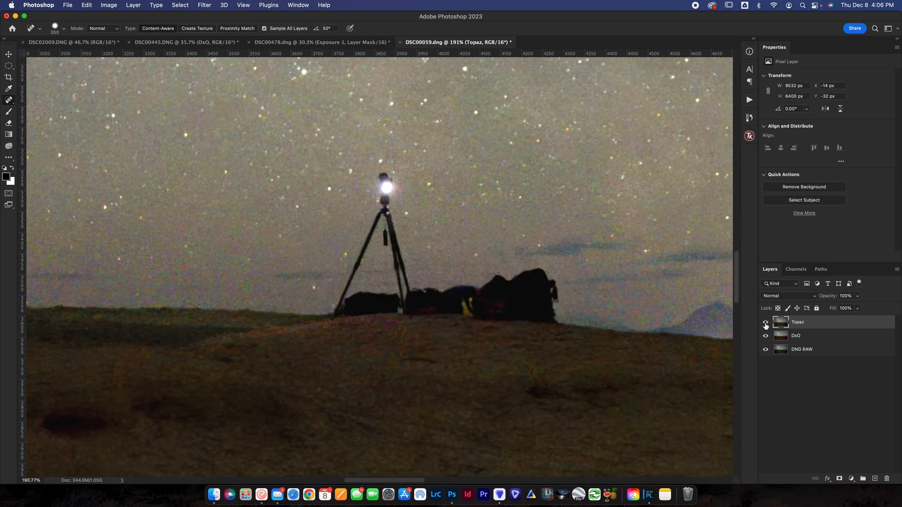
Step: Toggle the Topaz layer against DxO over the mountains, tripod and rocky foreground, then widen the view
left_click_drag(528, 346, 529, 367)
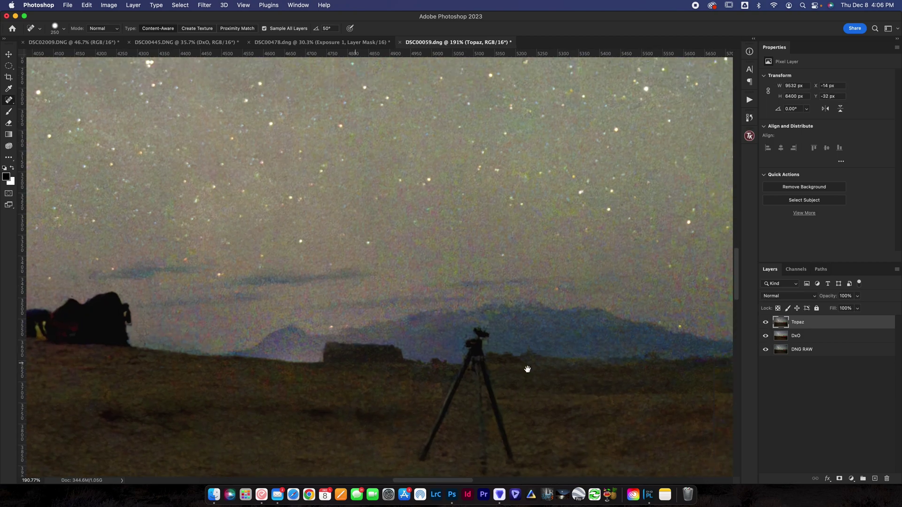
left_click(765, 323)
left_click(766, 323)
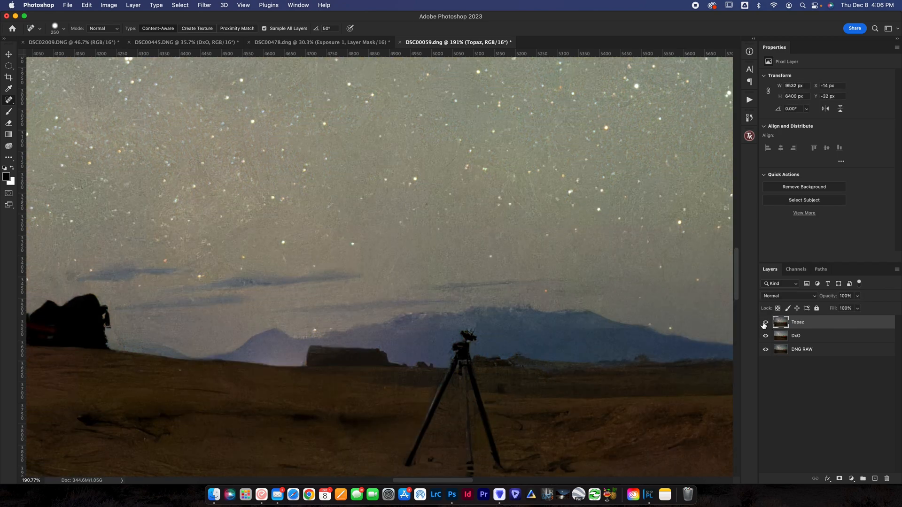
mouse_move(621, 416)
left_mouse_down()
mouse_move(493, 271)
mouse_move(318, 170)
left_mouse_up()
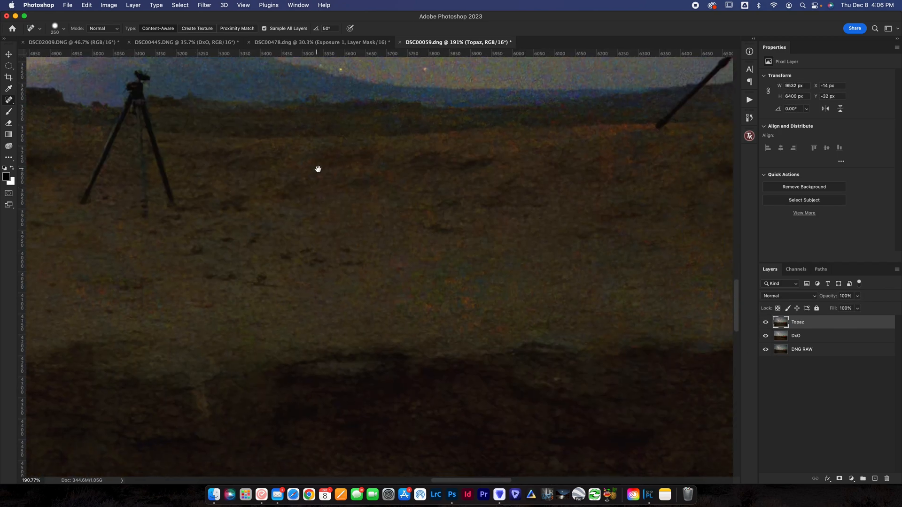
left_click(766, 323)
left_click(766, 323)
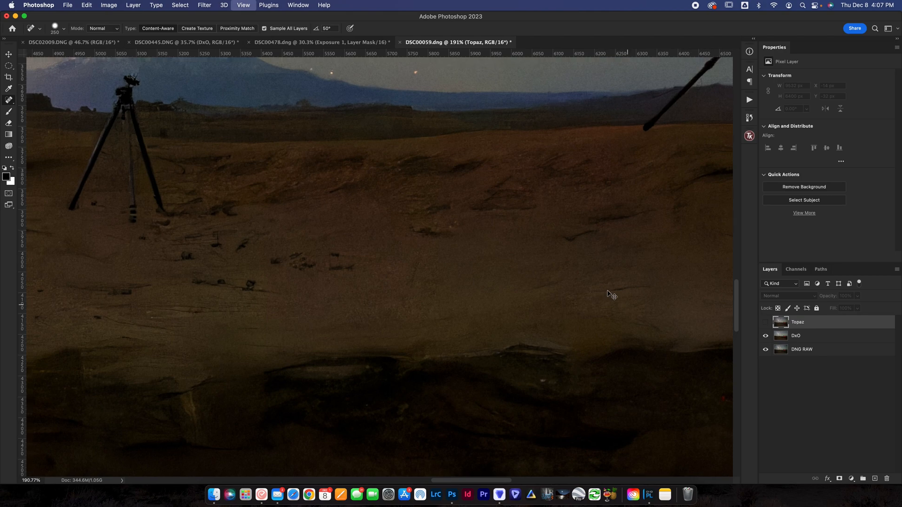
key("super+1")
scroll(611, 295, "down", 2)
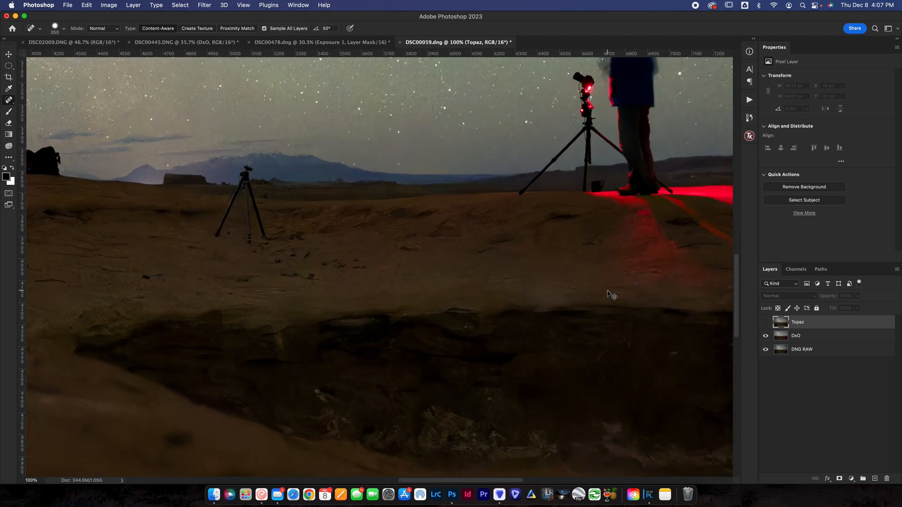
scroll(611, 294, "up", 4)
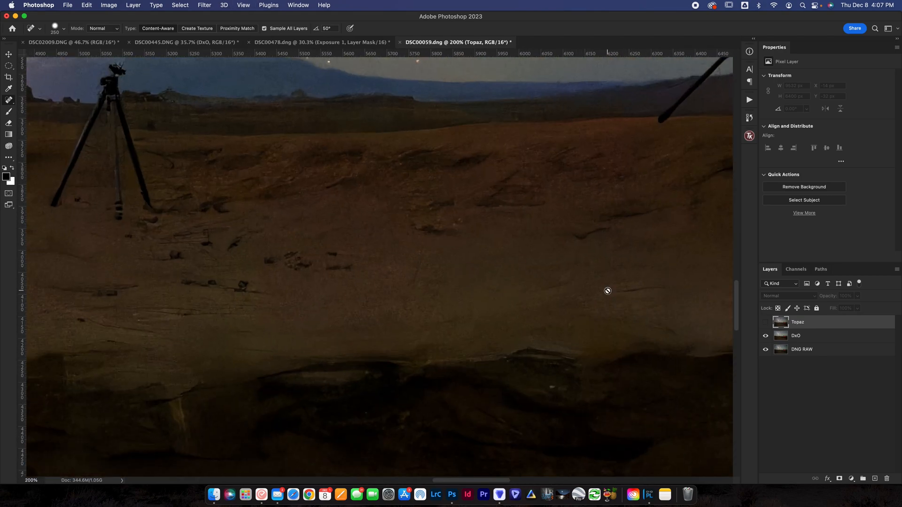
Step: Flip Topaz on and off to compare foreground detail and the sky over the mountains
left_click(767, 323)
left_click(767, 323)
left_click(766, 322)
mouse_move(536, 297)
left_mouse_down()
mouse_move(603, 394)
mouse_move(604, 437)
left_mouse_up()
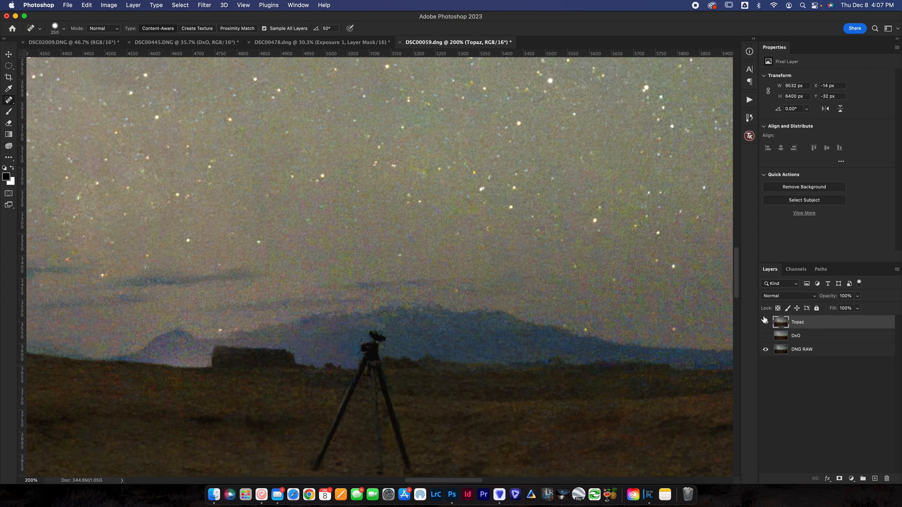
left_click(765, 322)
Step: Zoom out to the whole photo at 25% and toggle Topaz once more, leaving all layers visible
key("super+0")
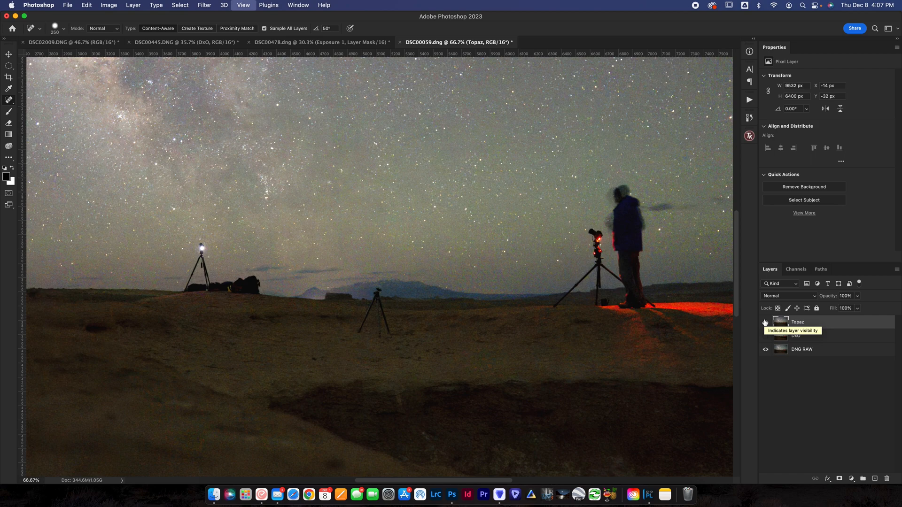
key("super+minus")
key("super+minus")
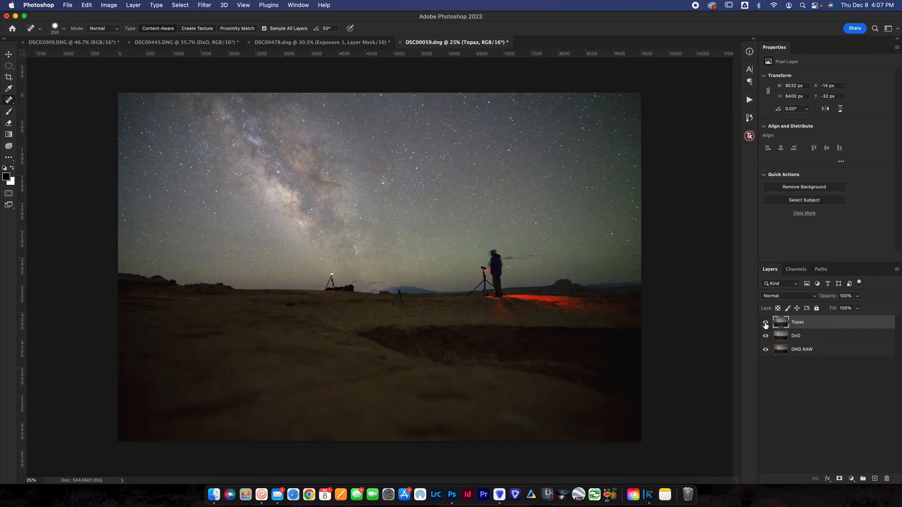
left_click(766, 324)
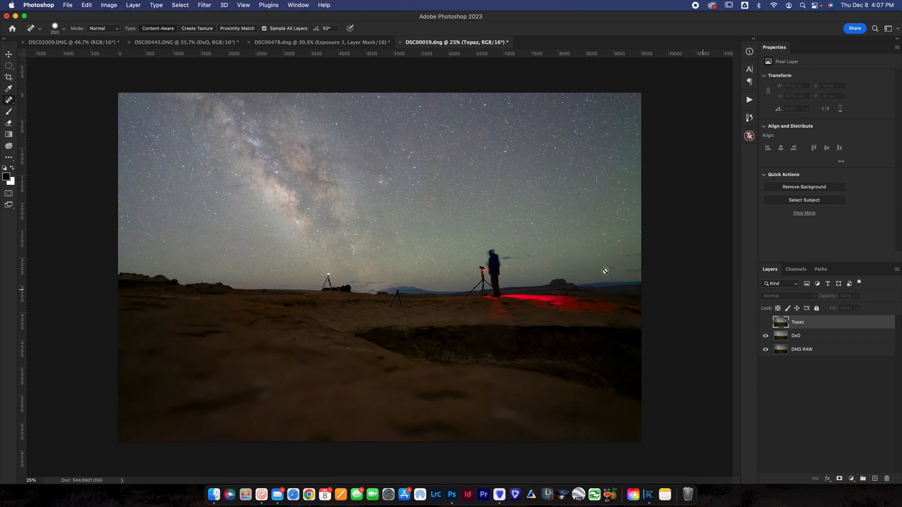
left_click(765, 324)
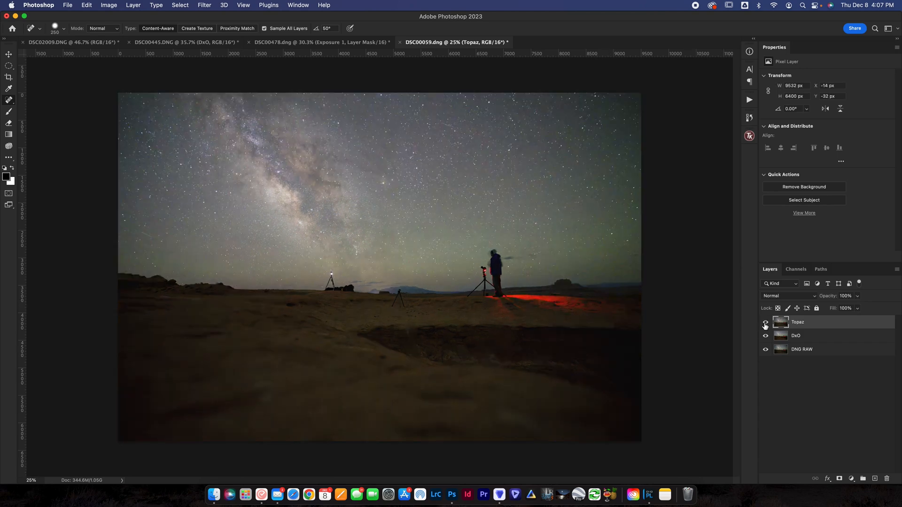